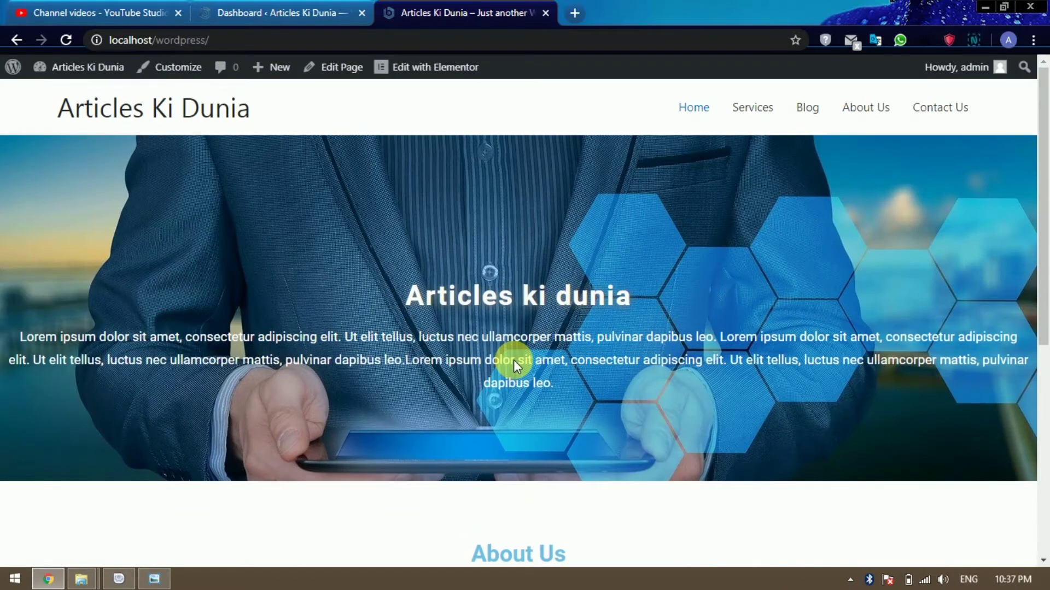
Step: Look over the site's homepage as it is before the reset
scroll(513, 360, down, 7)
scroll(694, 470, up, 1)
scroll(695, 471, up, 7)
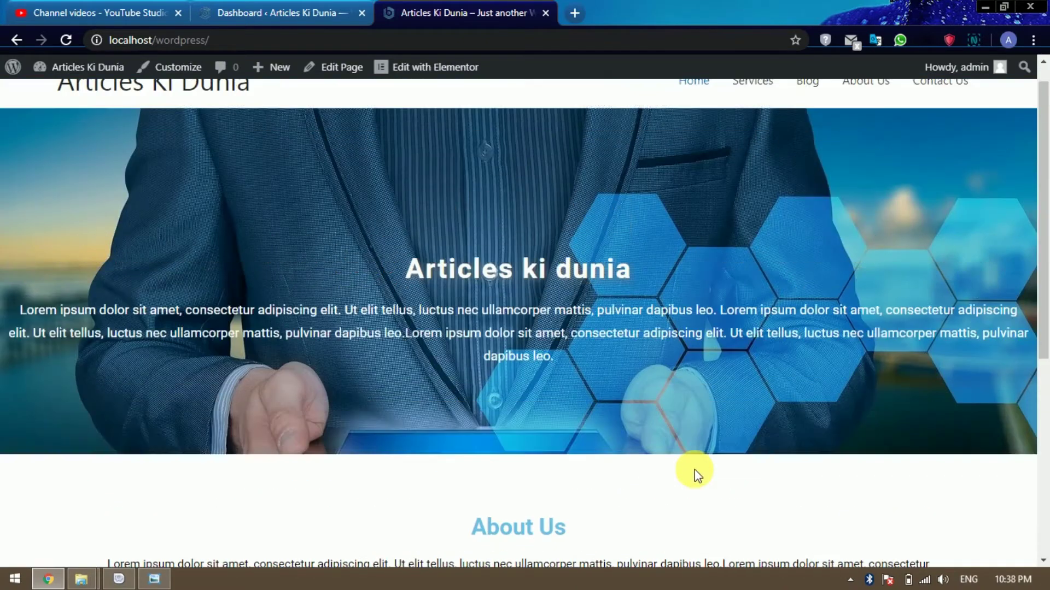
scroll(695, 471, down, 7)
scroll(695, 471, up, 7)
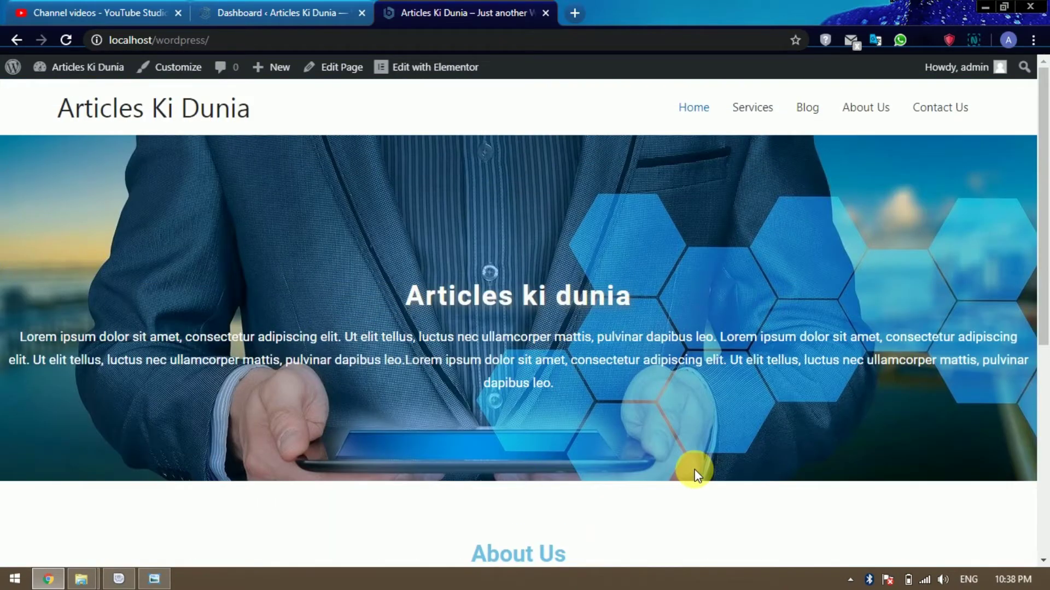
Step: Activate the WP Reset plugin from the installed plugins in the site's admin dashboard
click(285, 13)
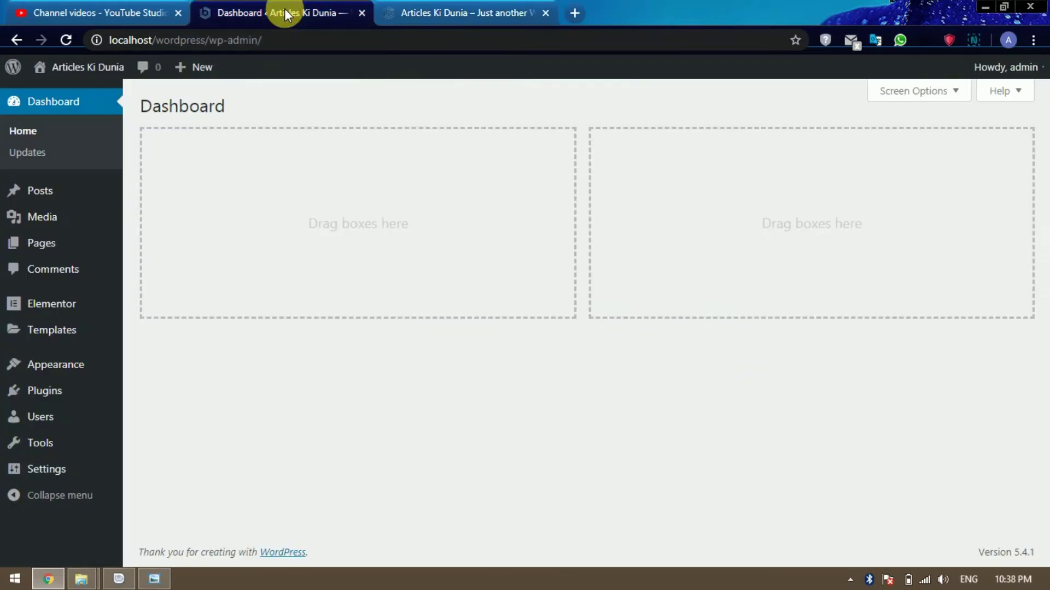
mouse_move(71, 403)
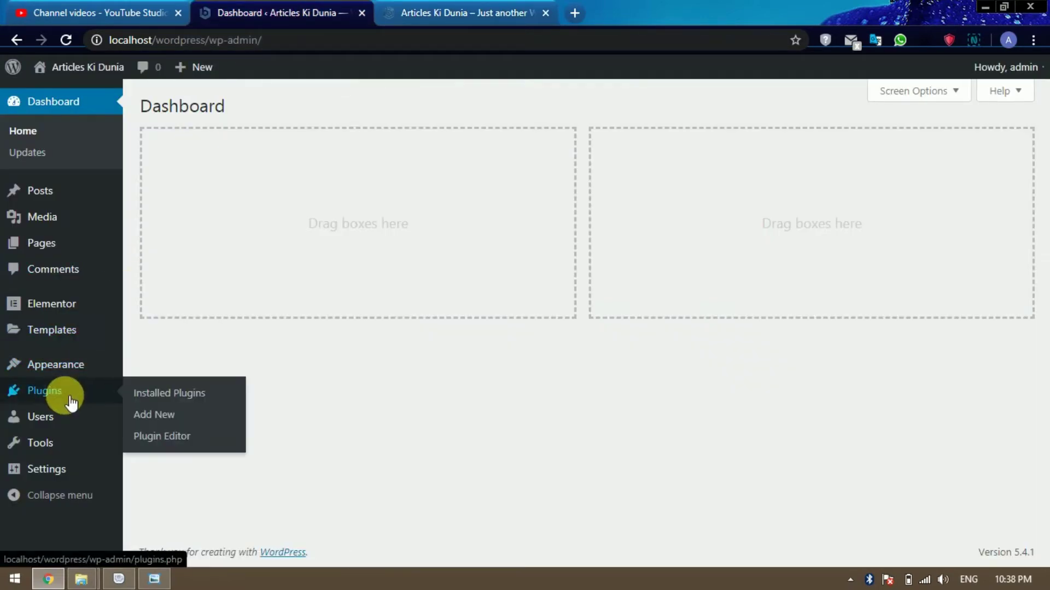
click(71, 403)
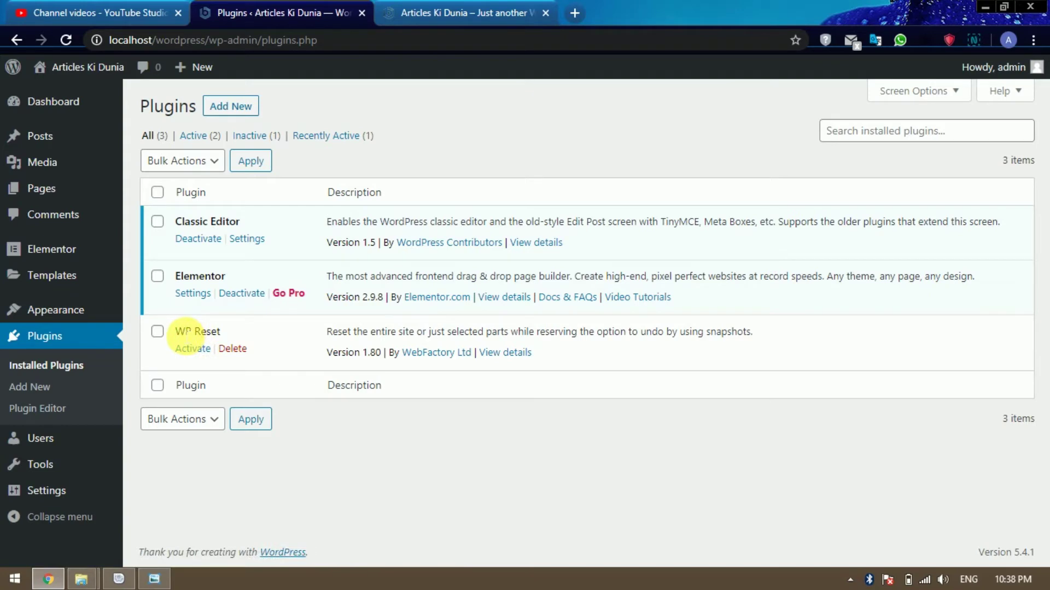
click(192, 351)
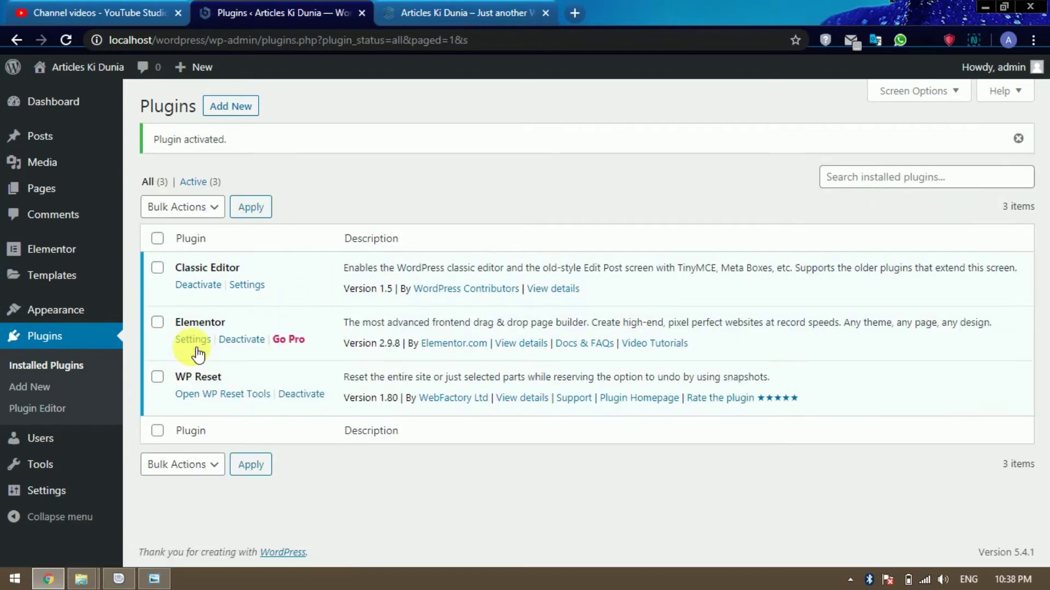
Step: Run a Site Reset in the WP Reset tools, confirming it with "reset", and log back in when the session expires
click(209, 403)
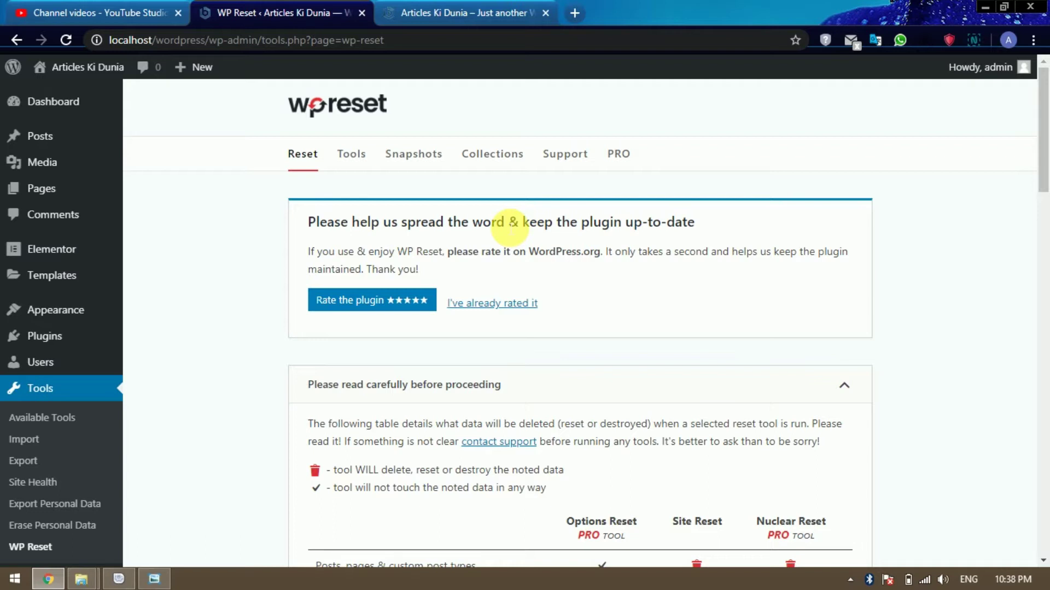
scroll(510, 227, down, 12)
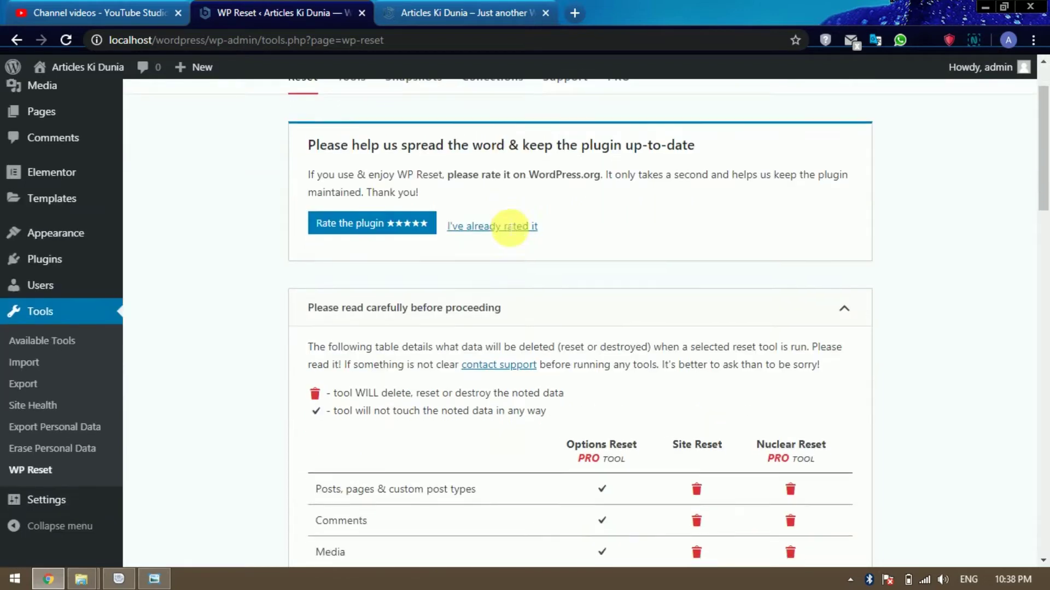
scroll(509, 227, down, 14)
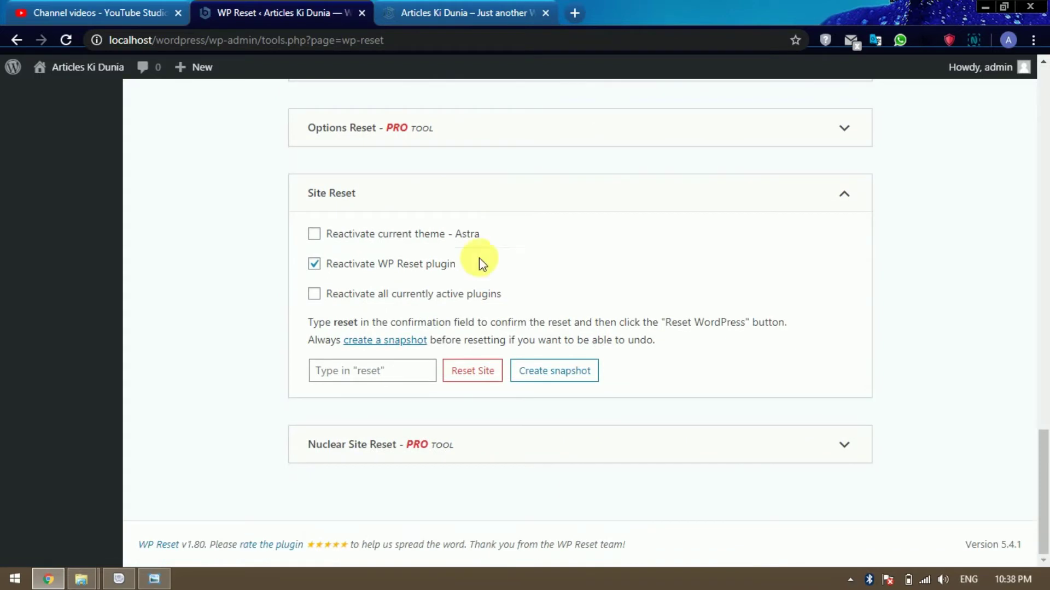
click(398, 376)
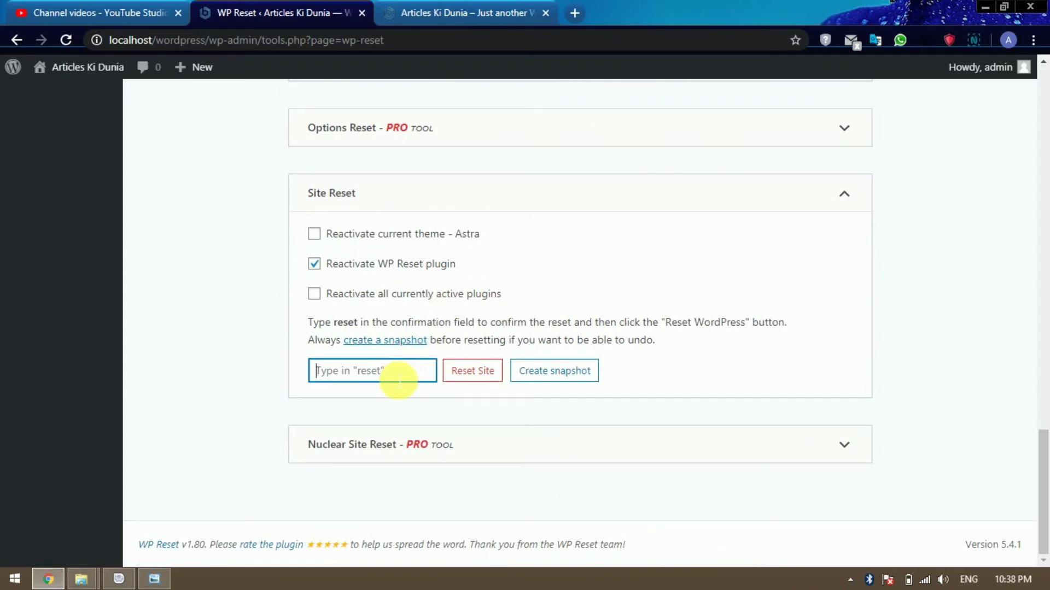
text(reset)
click(481, 377)
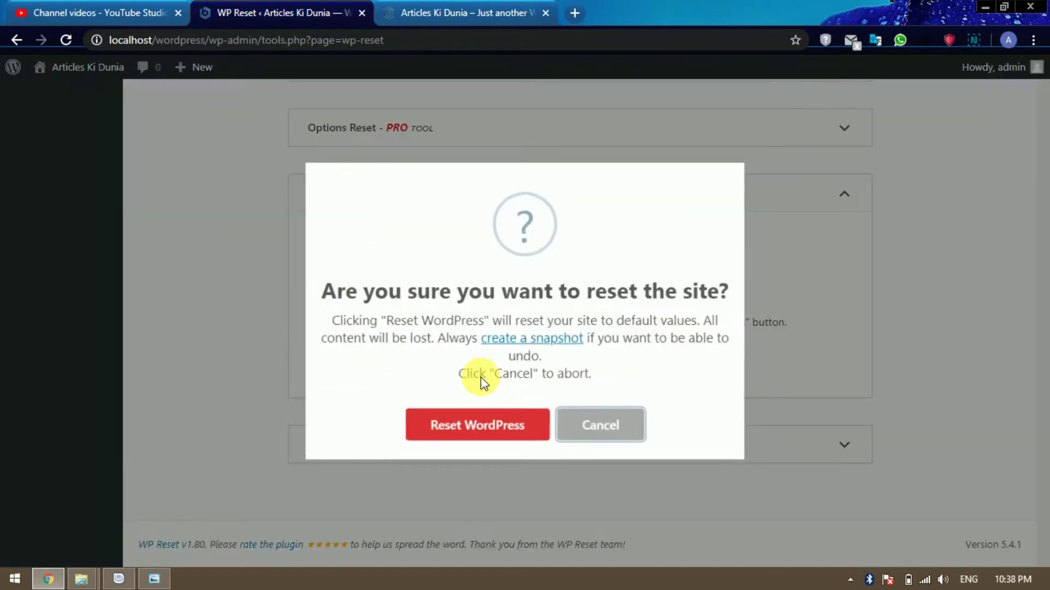
click(476, 439)
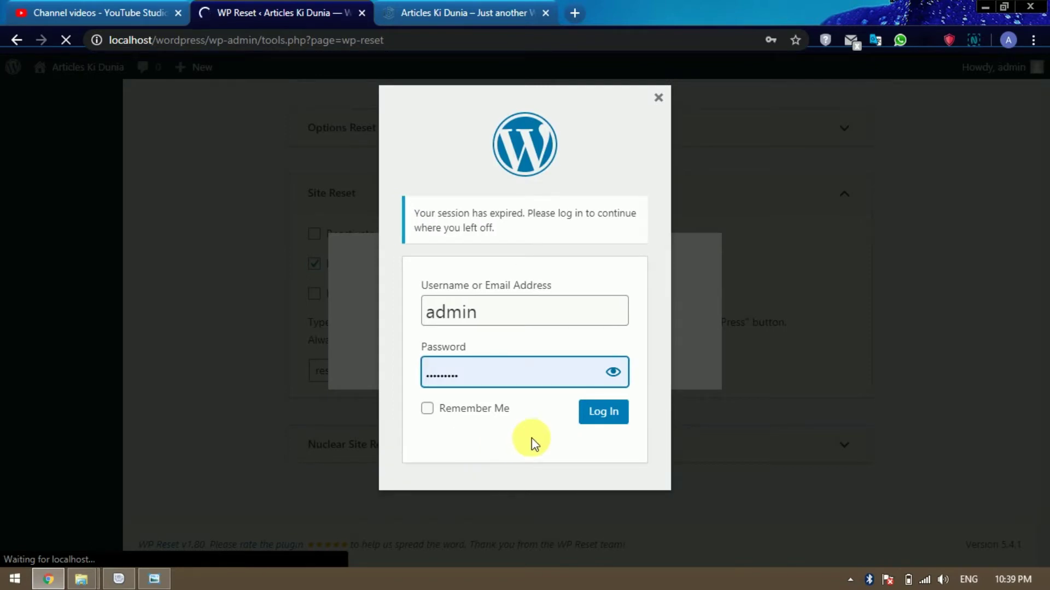
click(601, 414)
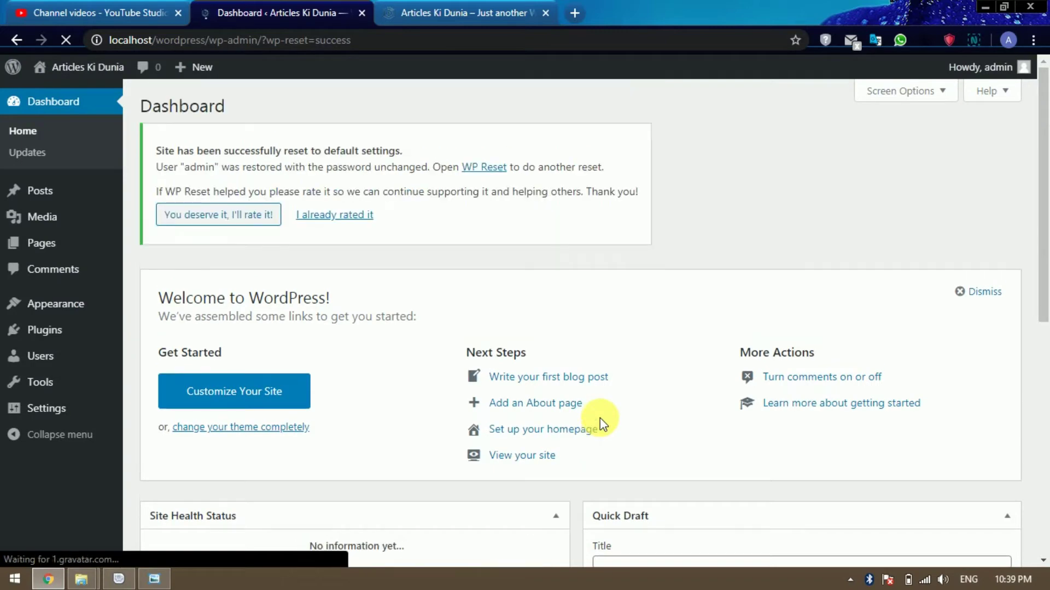
Step: Reload the site's homepage to check the effect of the reset, and return to the admin dashboard
click(465, 17)
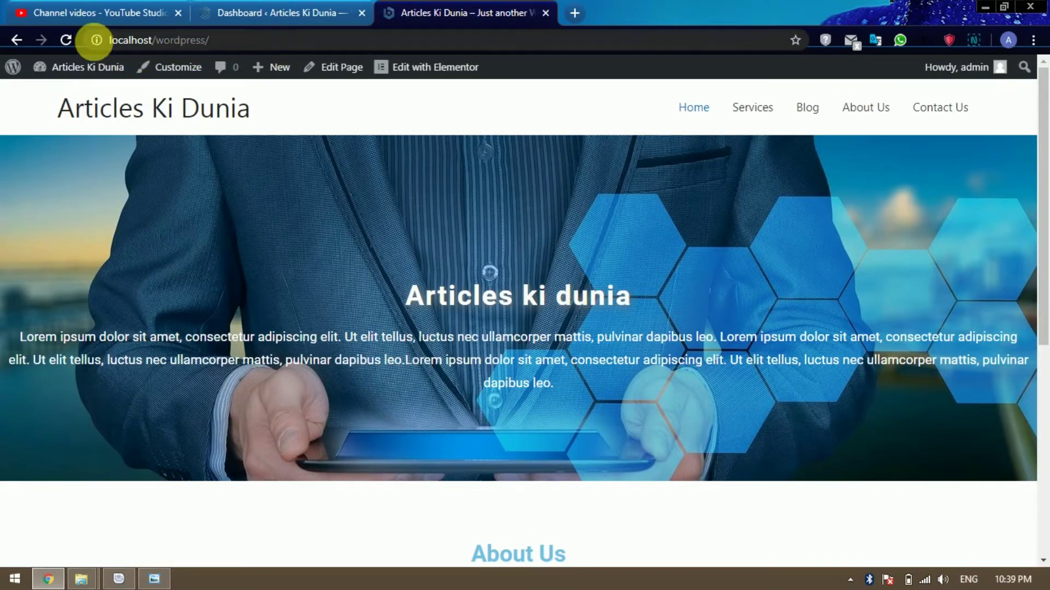
click(63, 38)
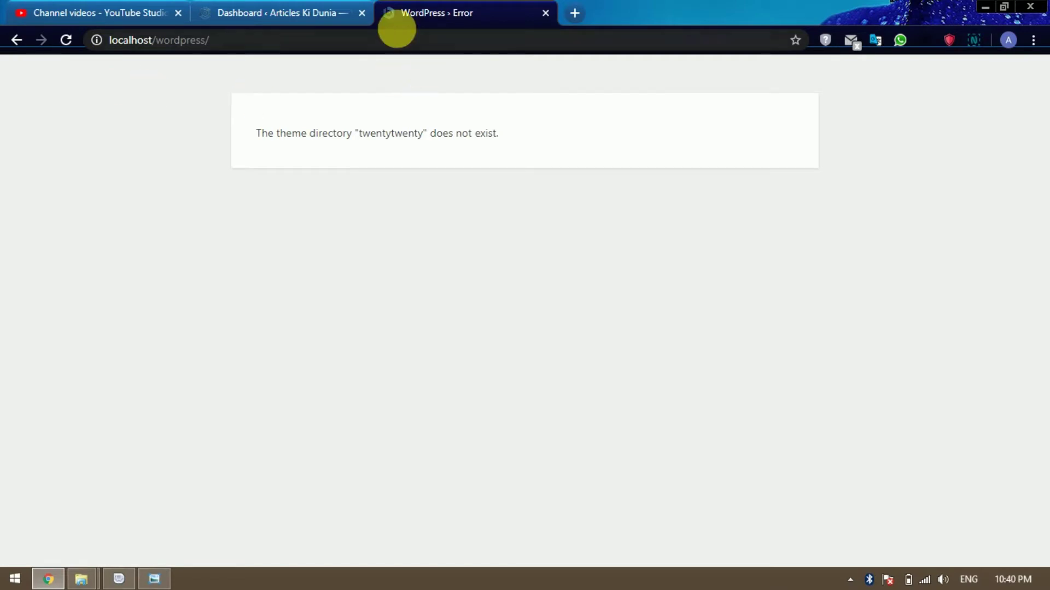
click(286, 12)
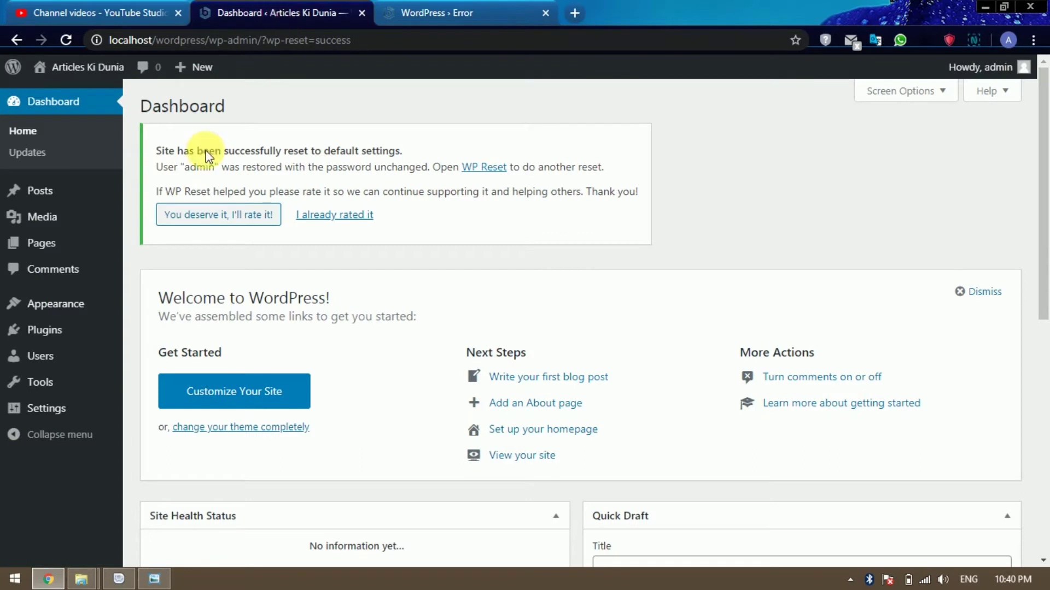
Step: Activate the installed Astra theme in place of the missing twentytwenty theme
mouse_move(65, 309)
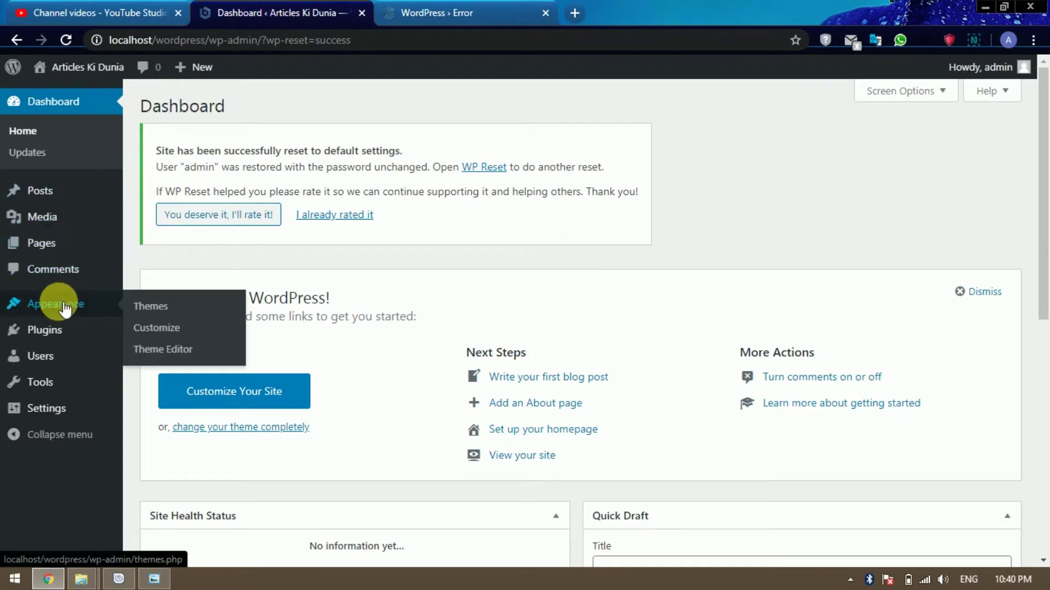
click(157, 310)
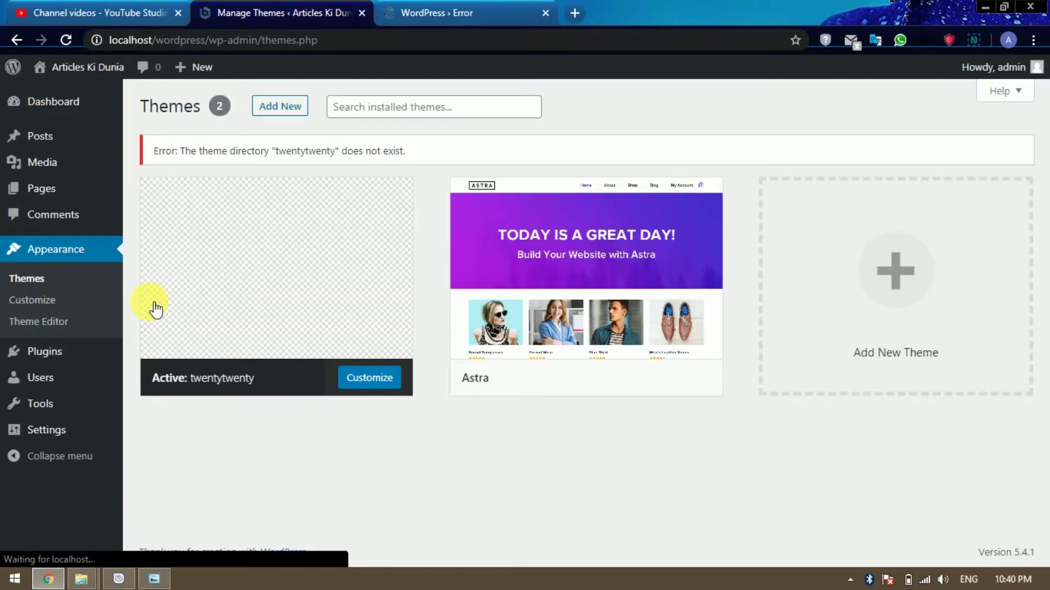
mouse_move(617, 295)
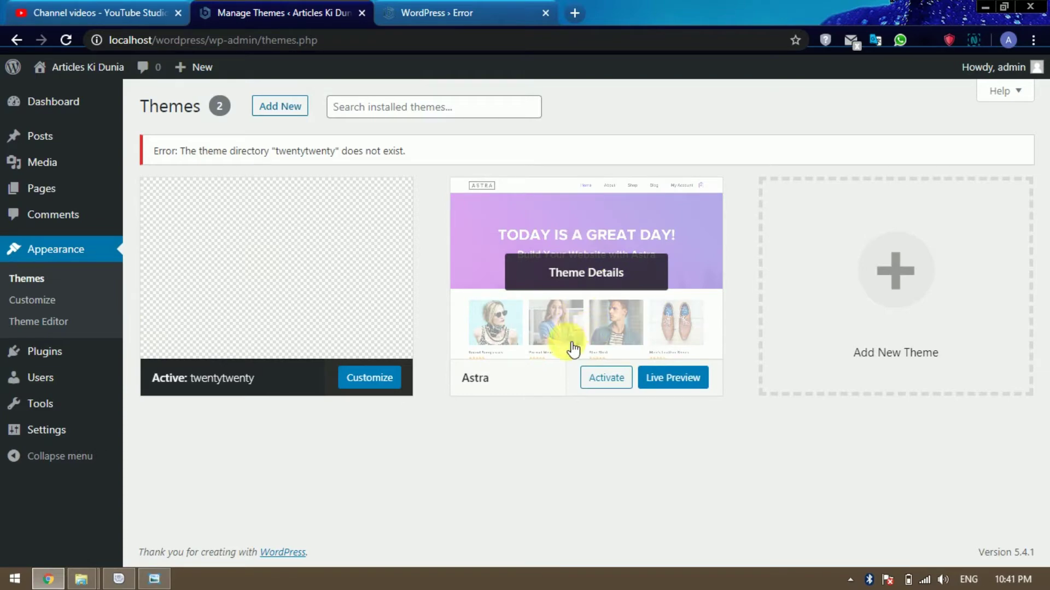
click(608, 382)
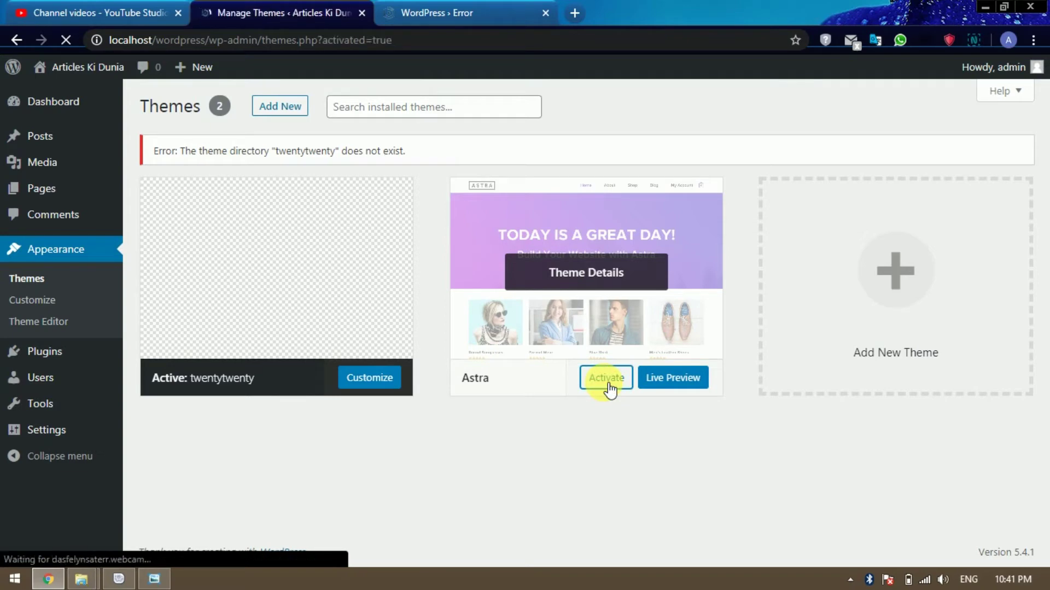
scroll(605, 382, down, 5)
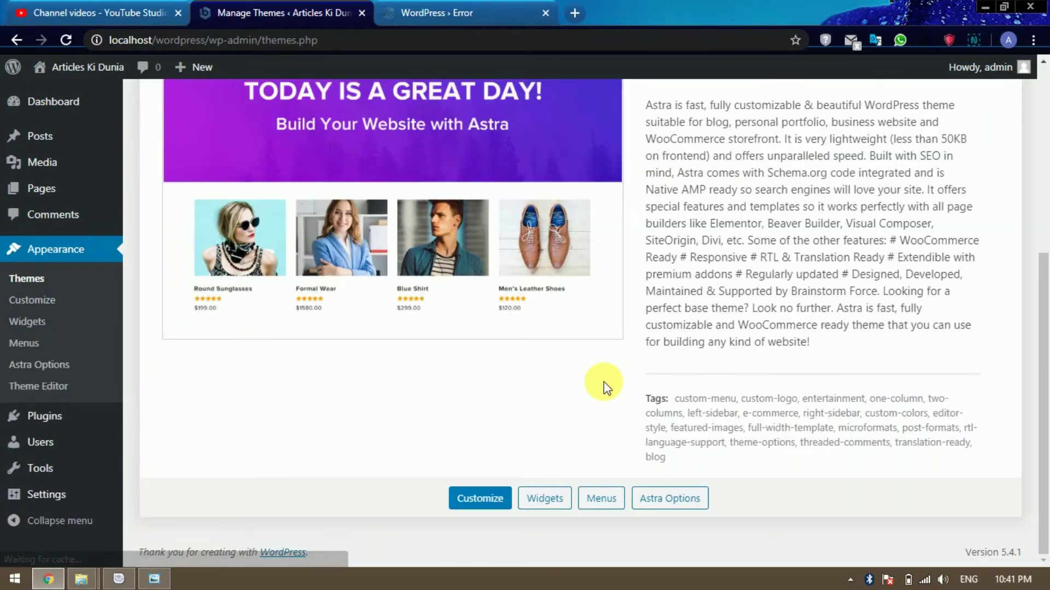
Step: Reload the site's homepage and look through its content under the Astra theme
click(399, 16)
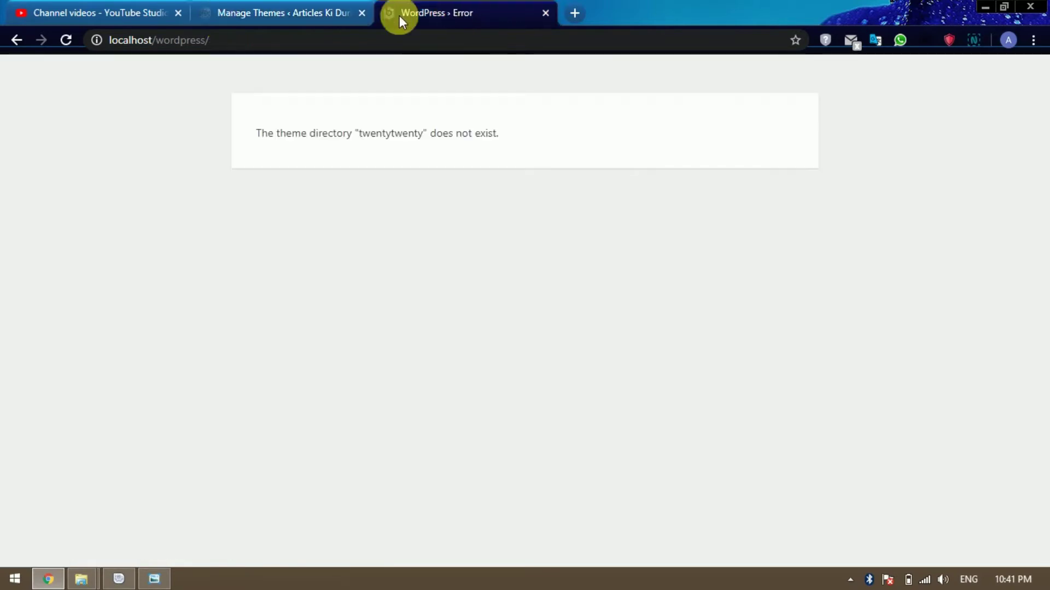
click(62, 43)
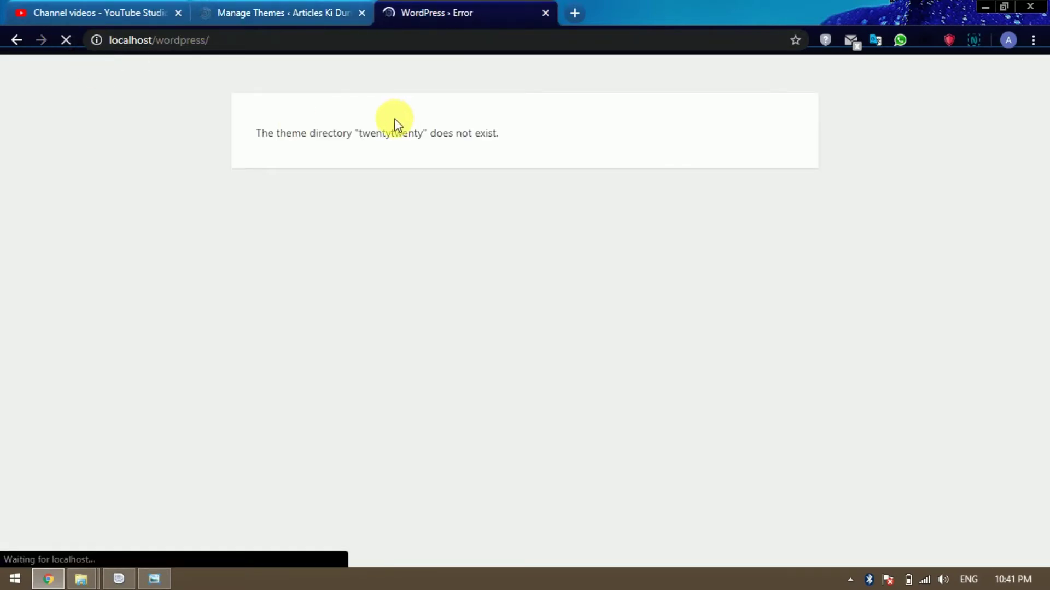
scroll(427, 209, down, 1)
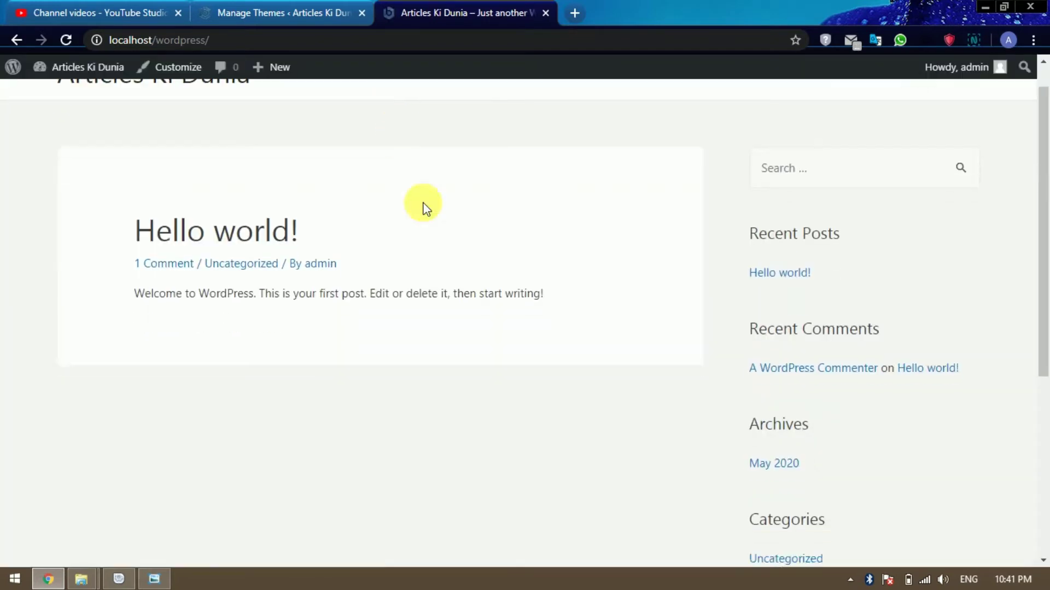
scroll(426, 208, down, 5)
scroll(429, 218, up, 6)
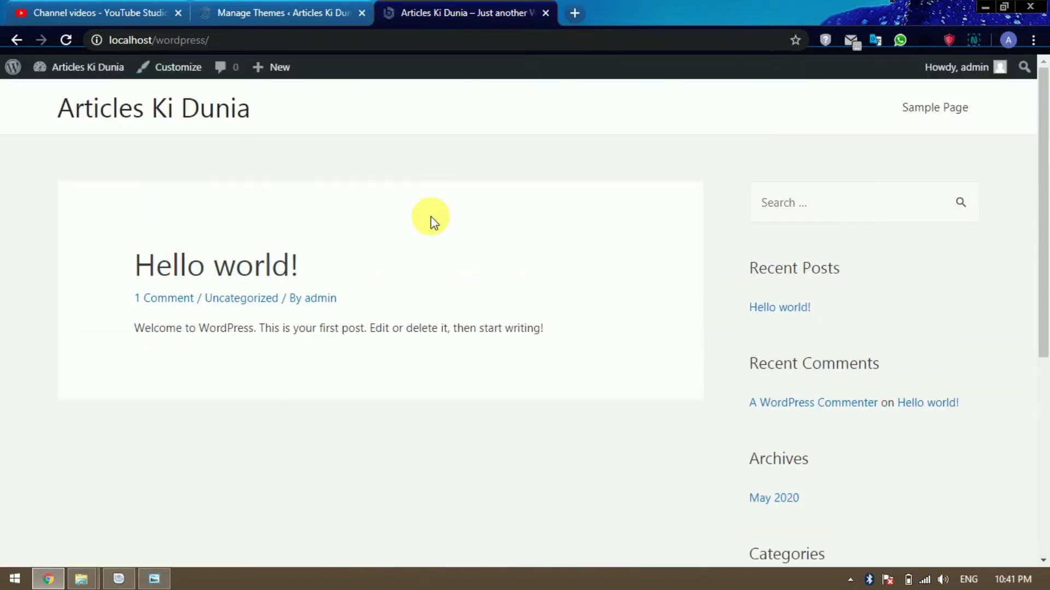
Step: Activate the Classic Editor and Elementor plugins among the installed plugins
click(285, 12)
mouse_move(56, 418)
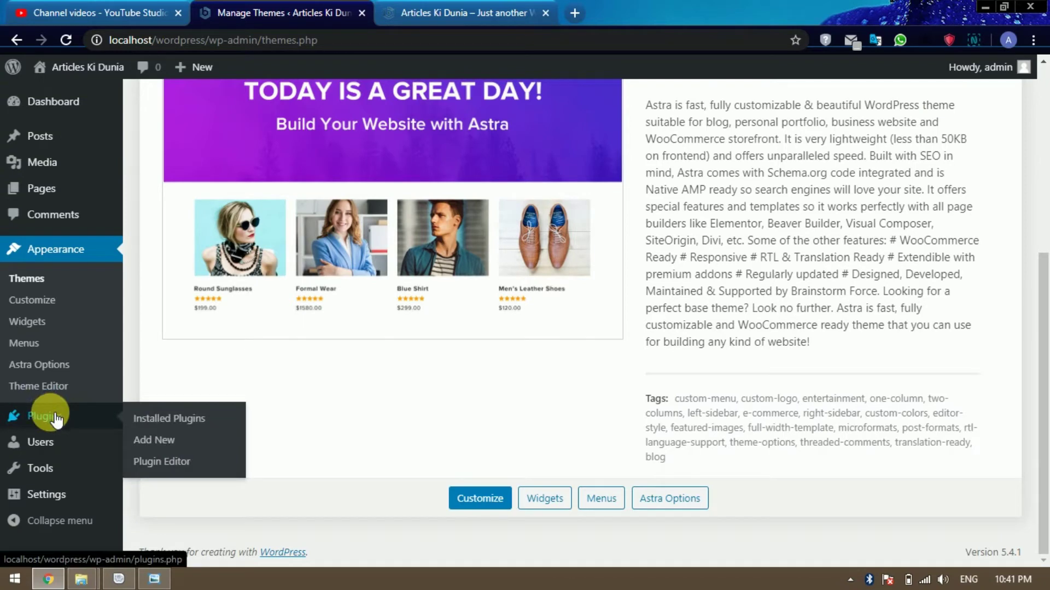
click(57, 421)
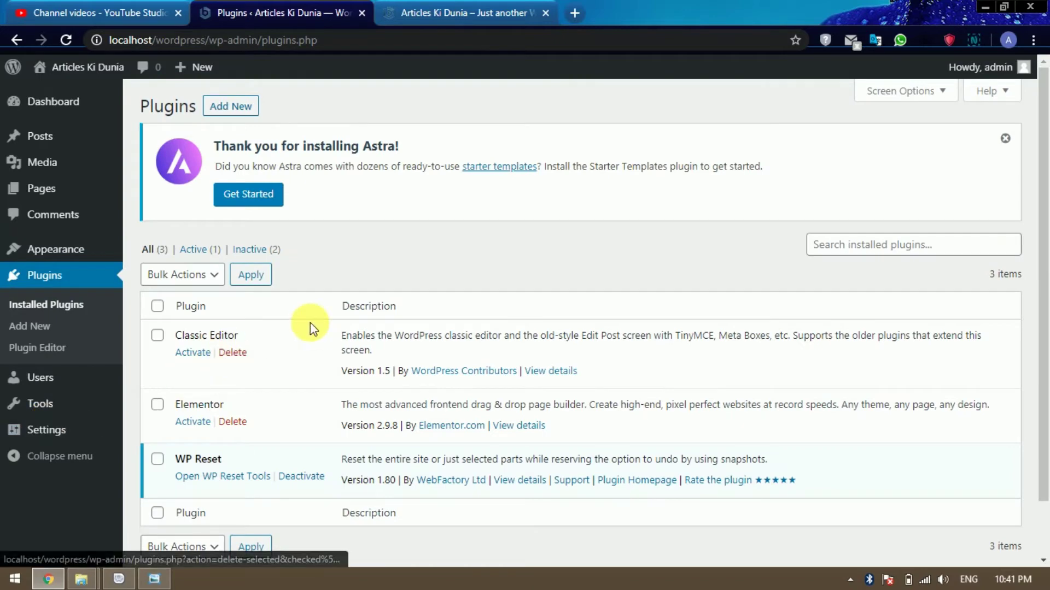
scroll(306, 324, down, 1)
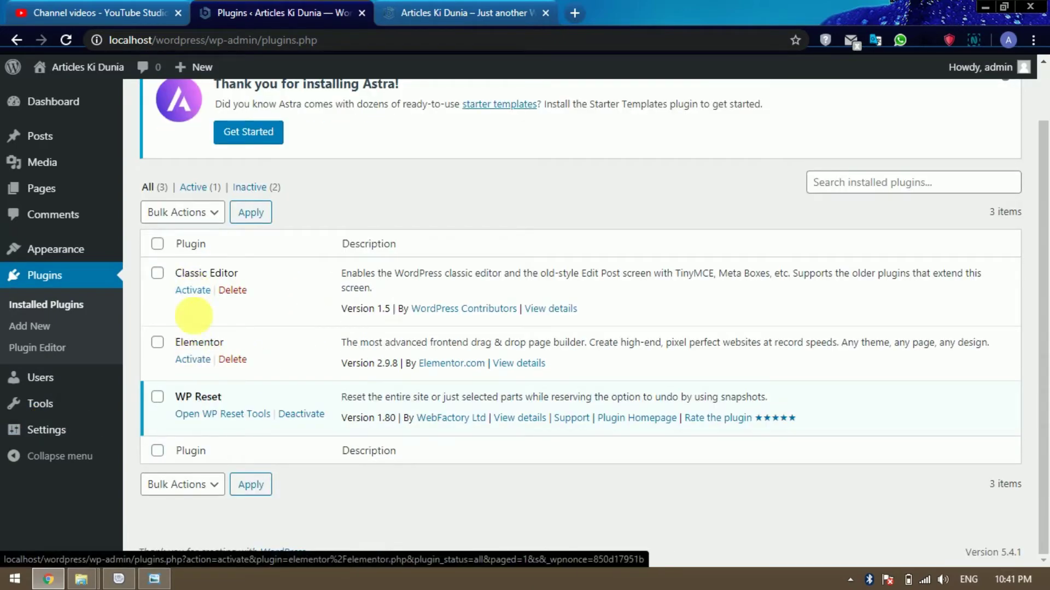
click(198, 292)
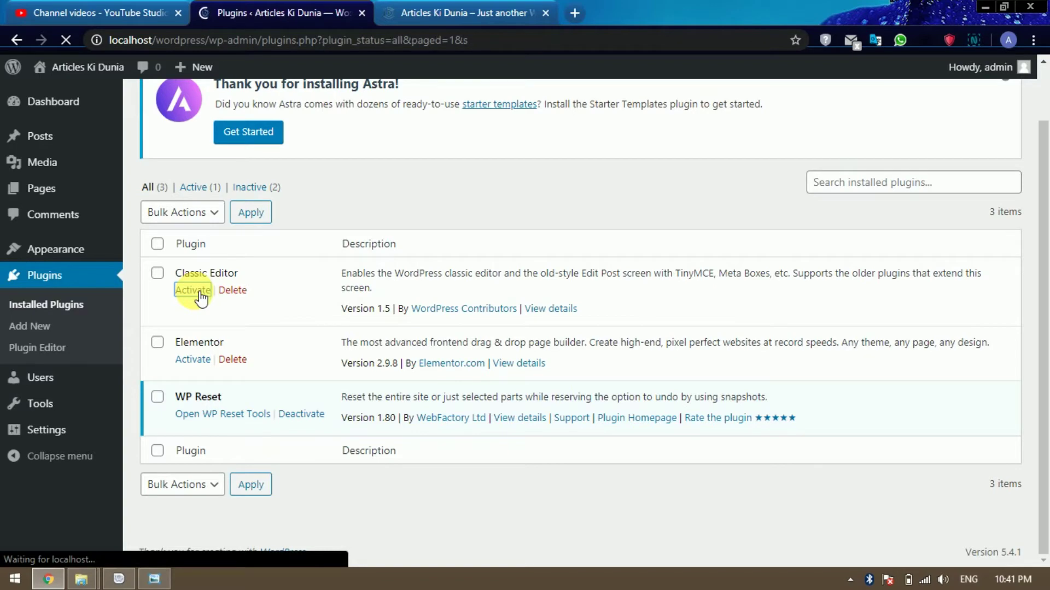
scroll(201, 298, down, 2)
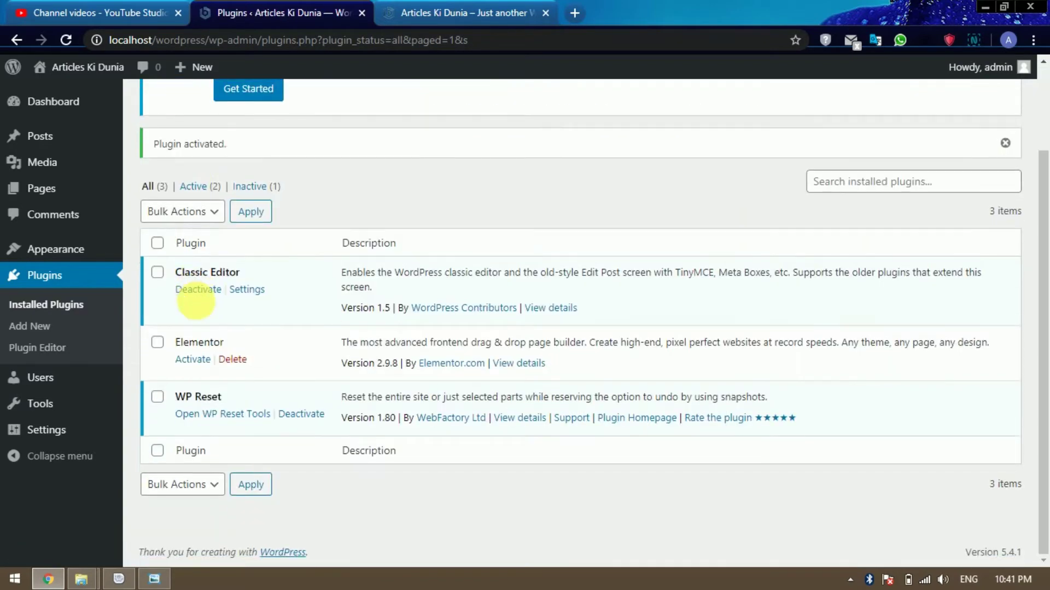
click(204, 360)
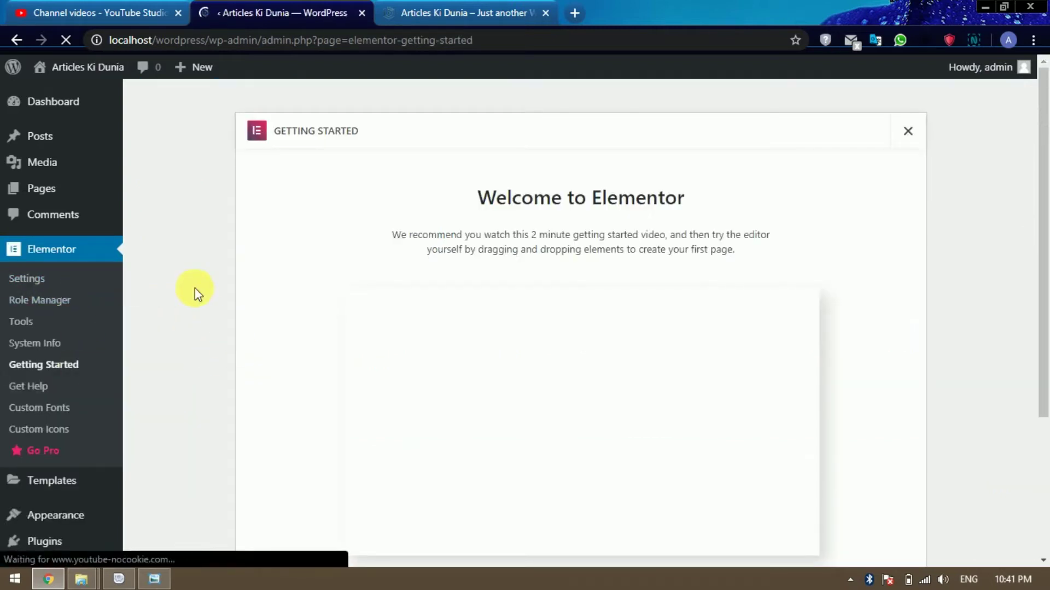
Step: Return to the installed plugins and deactivate the WP Reset plugin
scroll(195, 289, down, 2)
scroll(194, 288, down, 1)
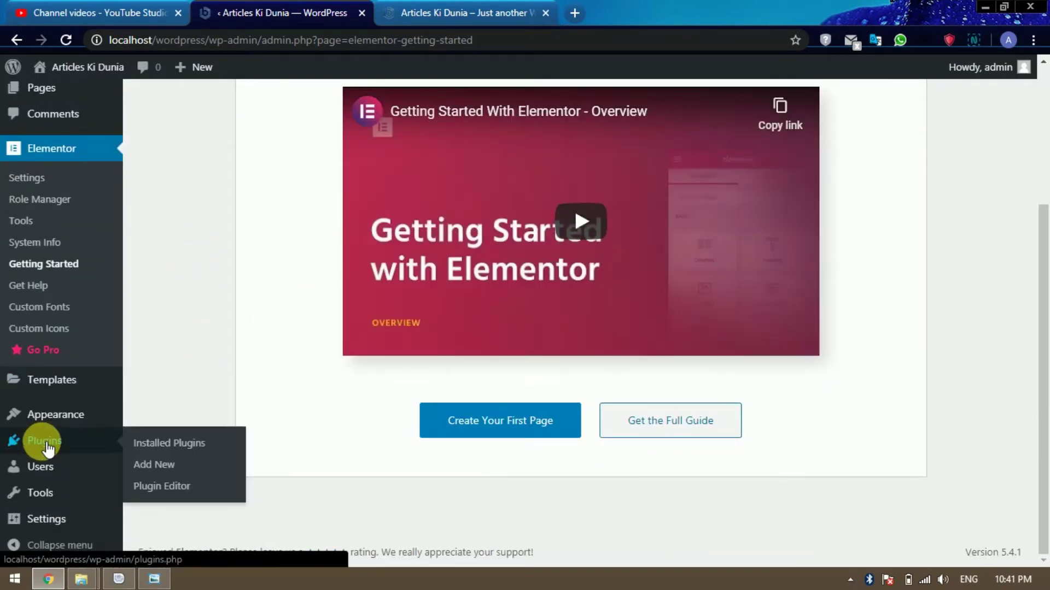
click(43, 441)
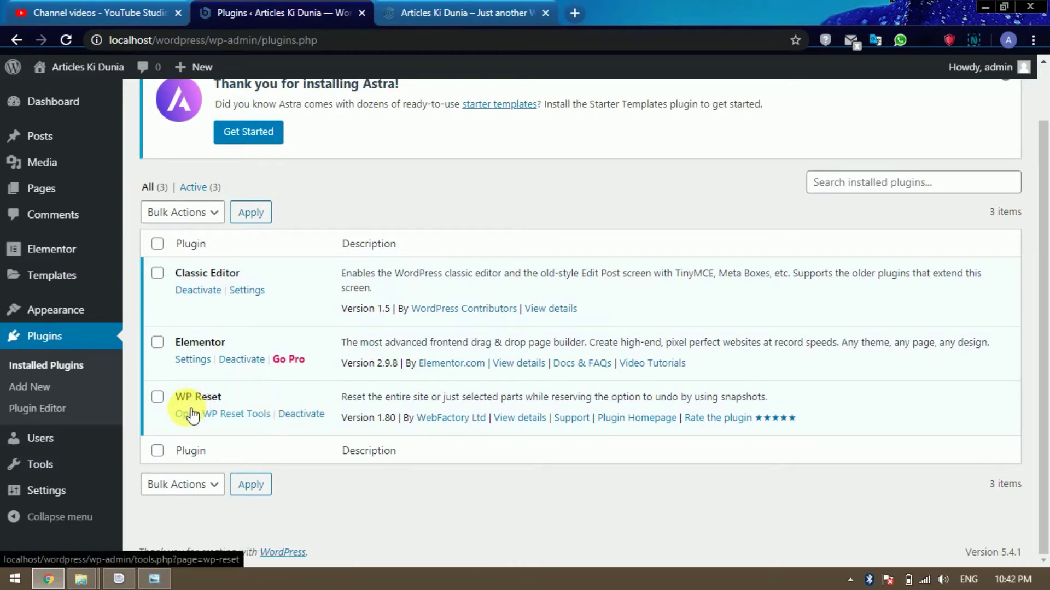
click(322, 417)
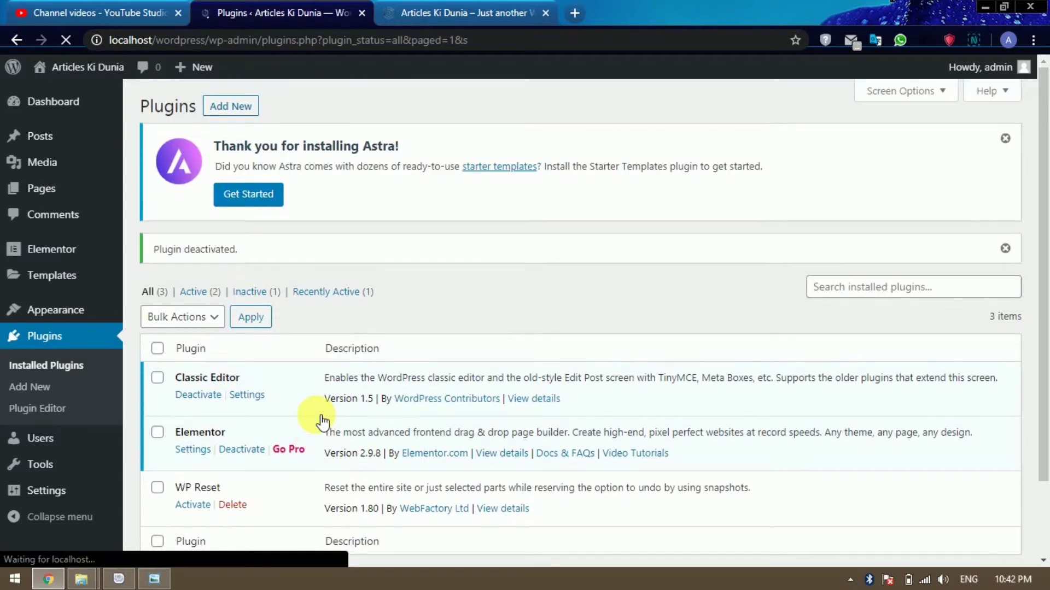
scroll(323, 421, down, 2)
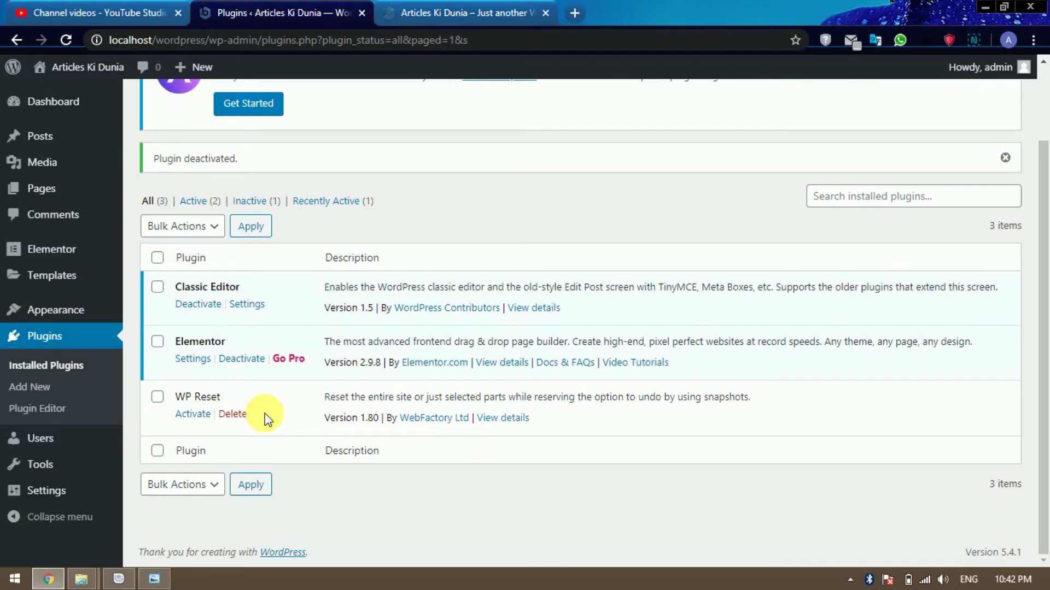
Step: Open the media library and check whether any media items remain after the reset
mouse_move(65, 163)
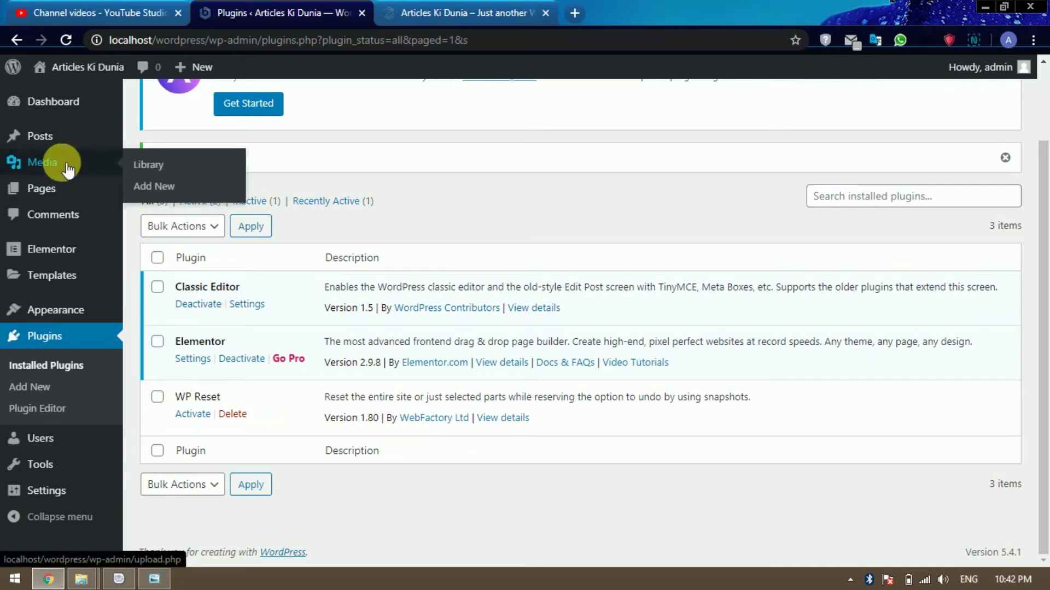
click(146, 169)
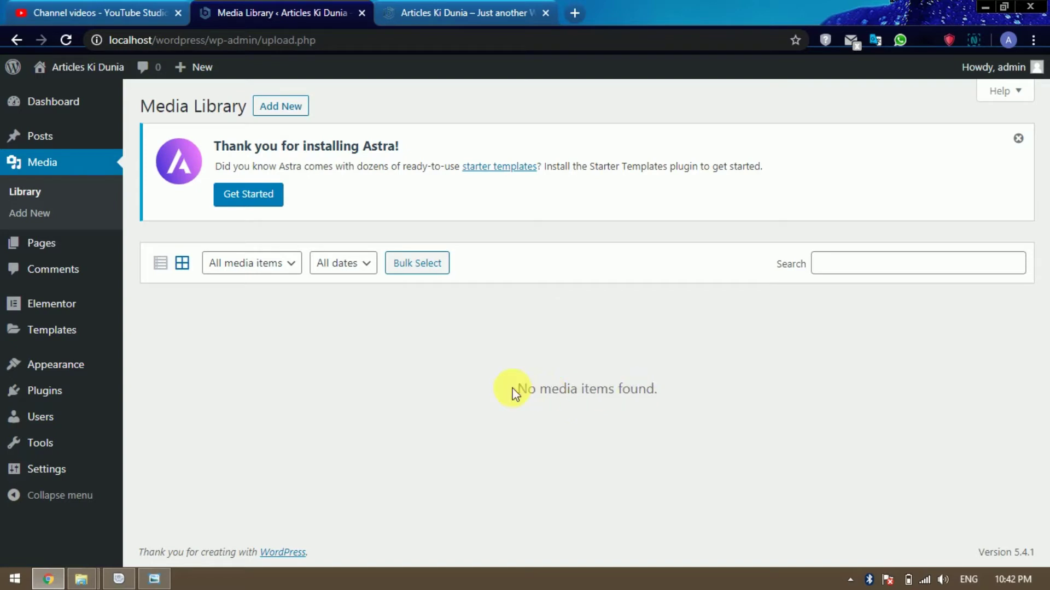
triple_click(623, 393)
click(463, 390)
triple_click(541, 389)
click(490, 390)
Step: Go to the page for adding new plugins and search the directory for "astra starter sites"
mouse_move(71, 398)
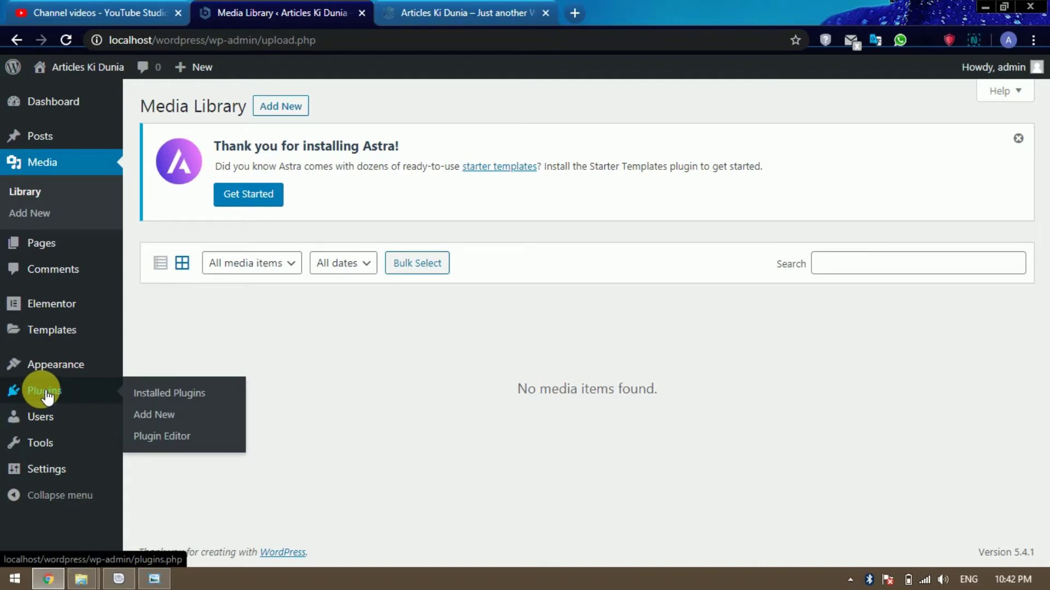
click(46, 394)
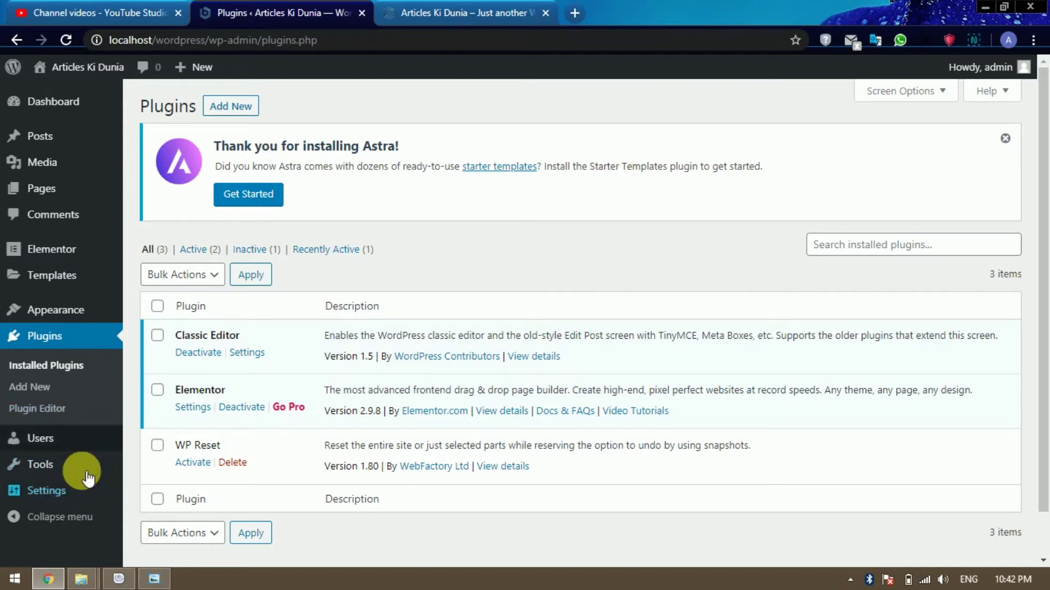
mouse_move(91, 498)
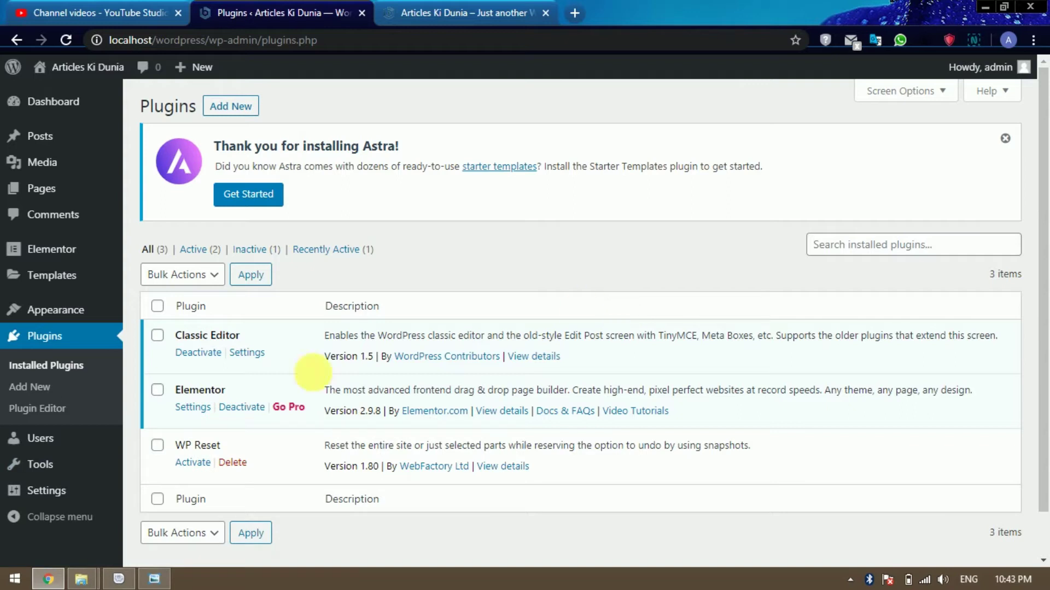
mouse_move(118, 440)
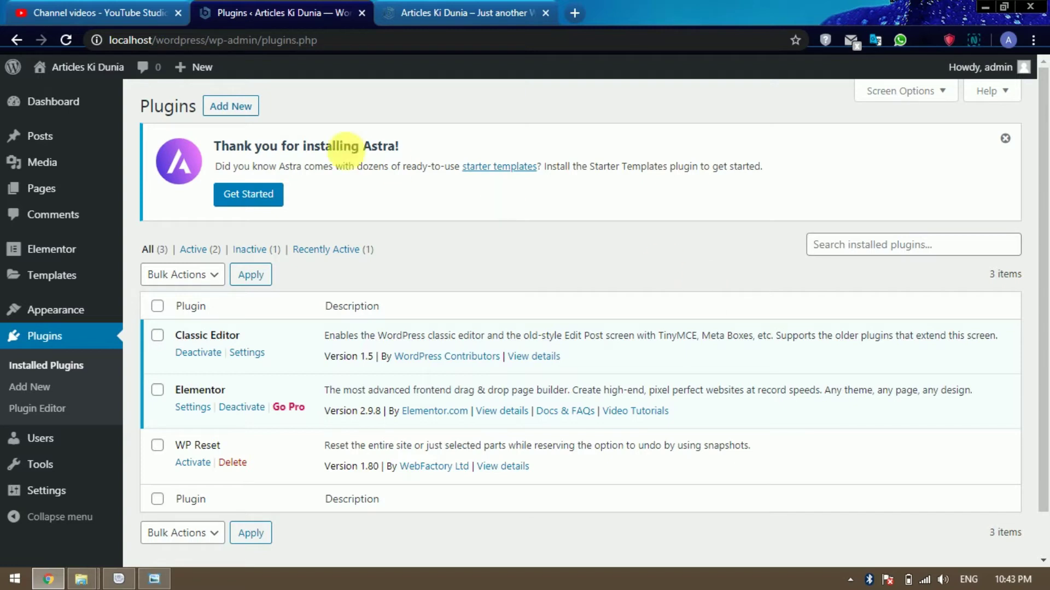
click(243, 117)
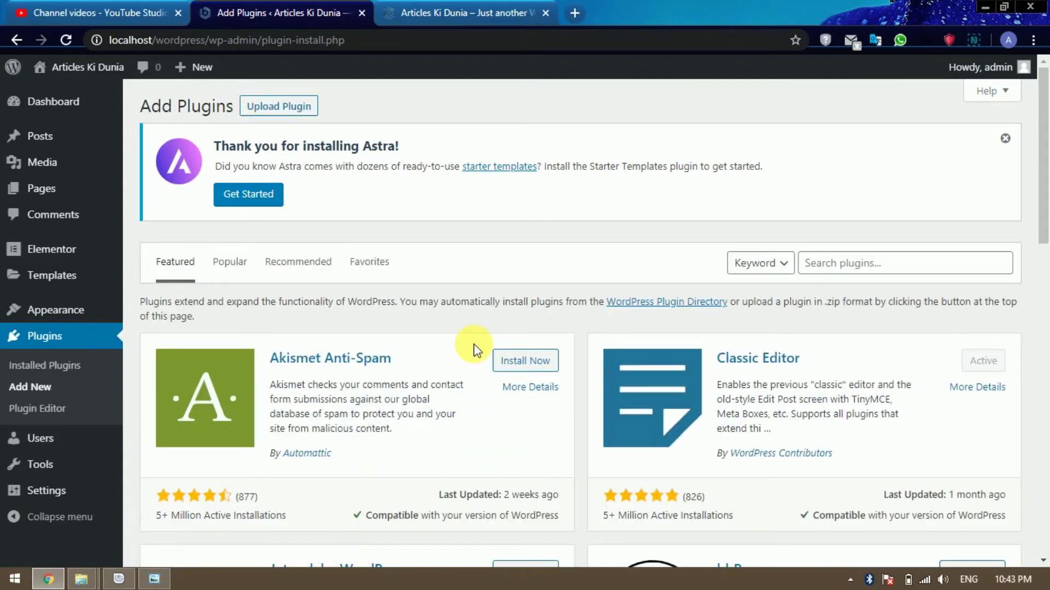
click(897, 269)
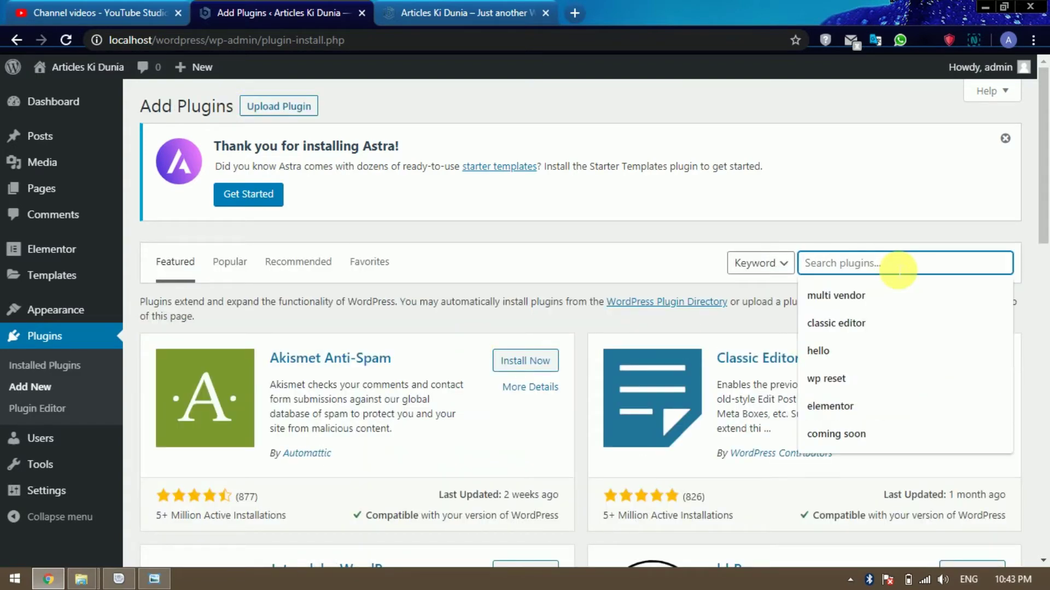
text(as)
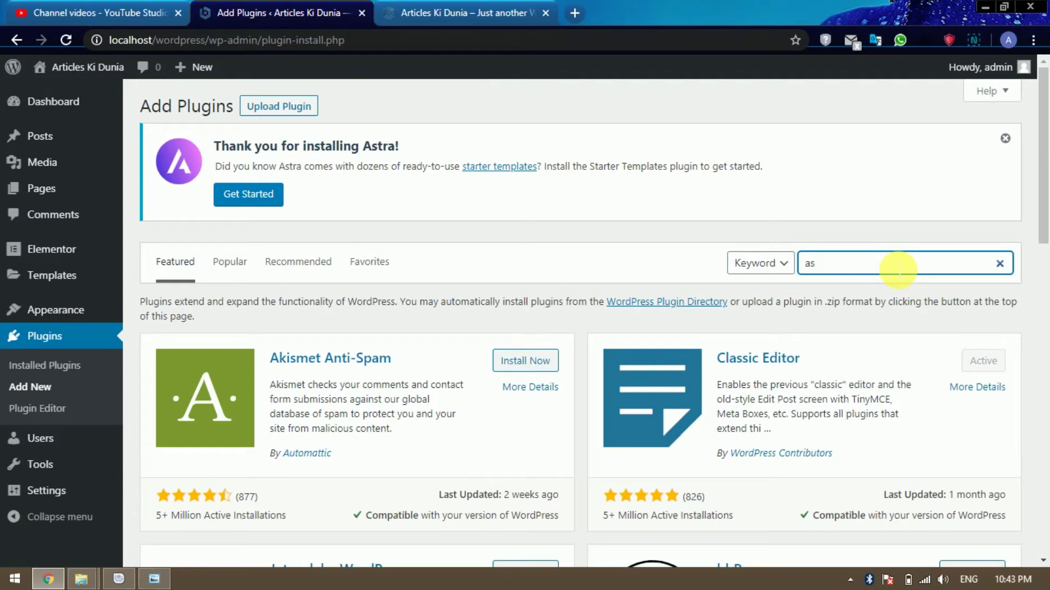
text(tra starter sites)
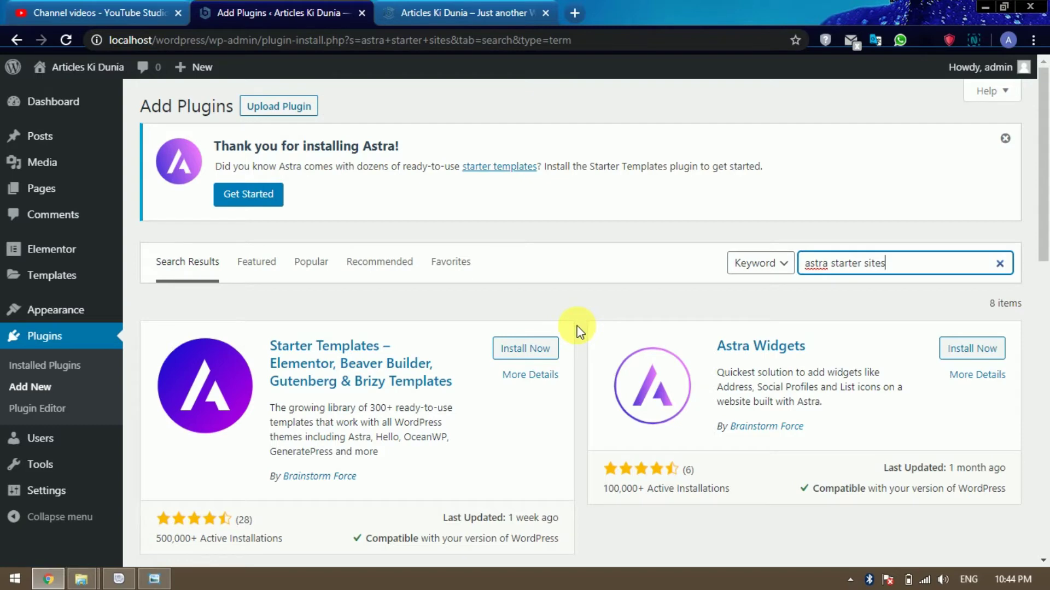
Step: Install and activate the Starter Templates plugin by Brainstorm Force from the search results
scroll(579, 330, down, 3)
scroll(579, 331, up, 2)
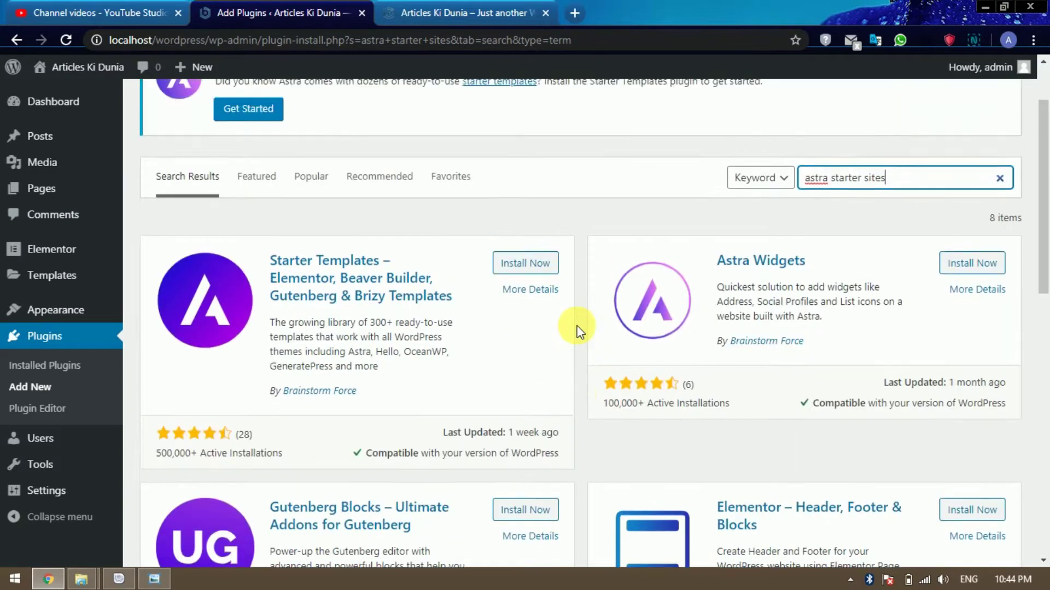
click(579, 331)
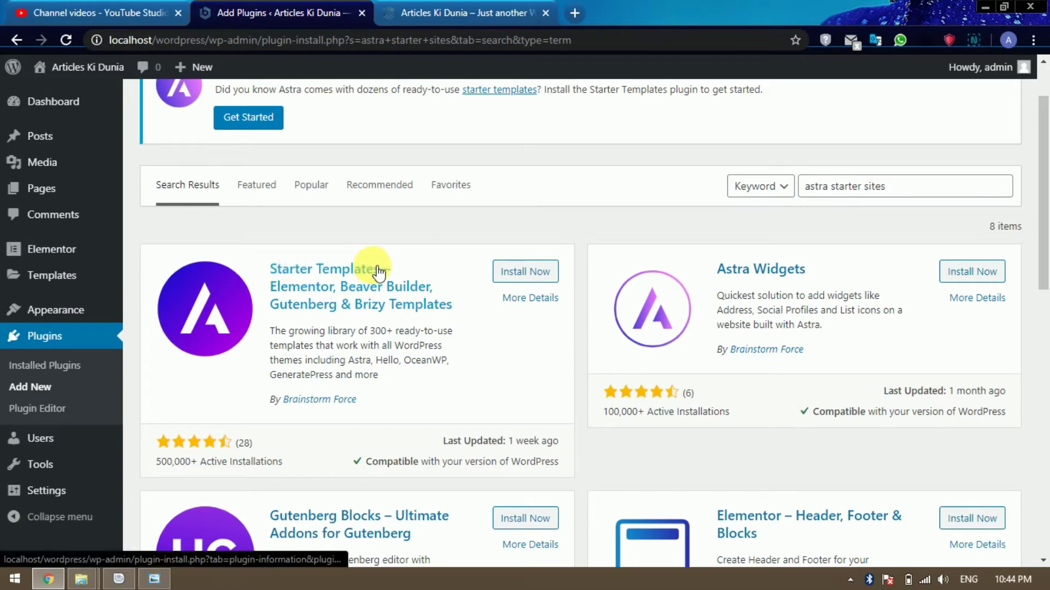
click(528, 276)
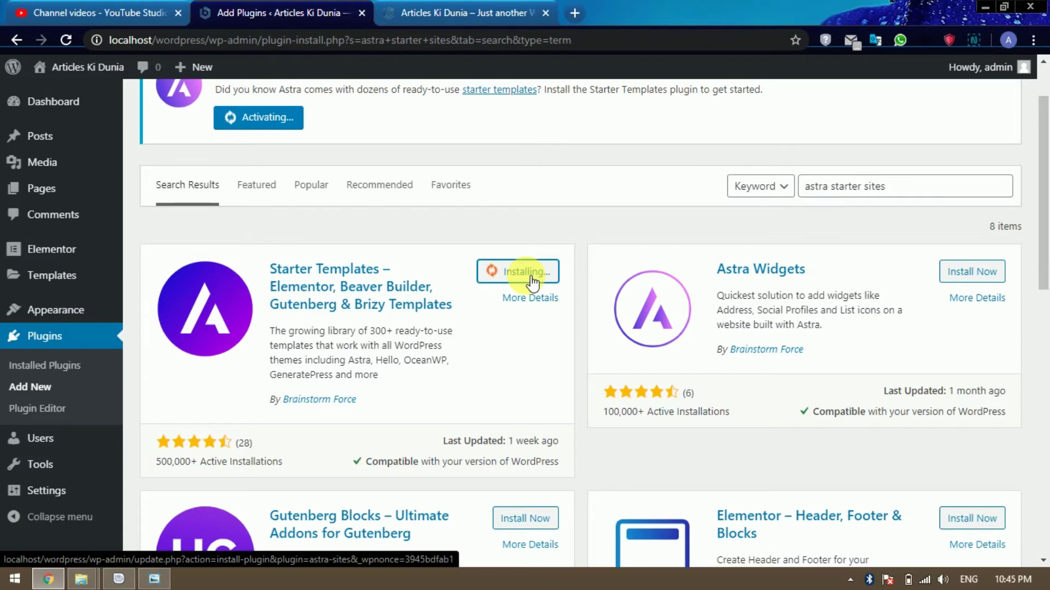
click(539, 279)
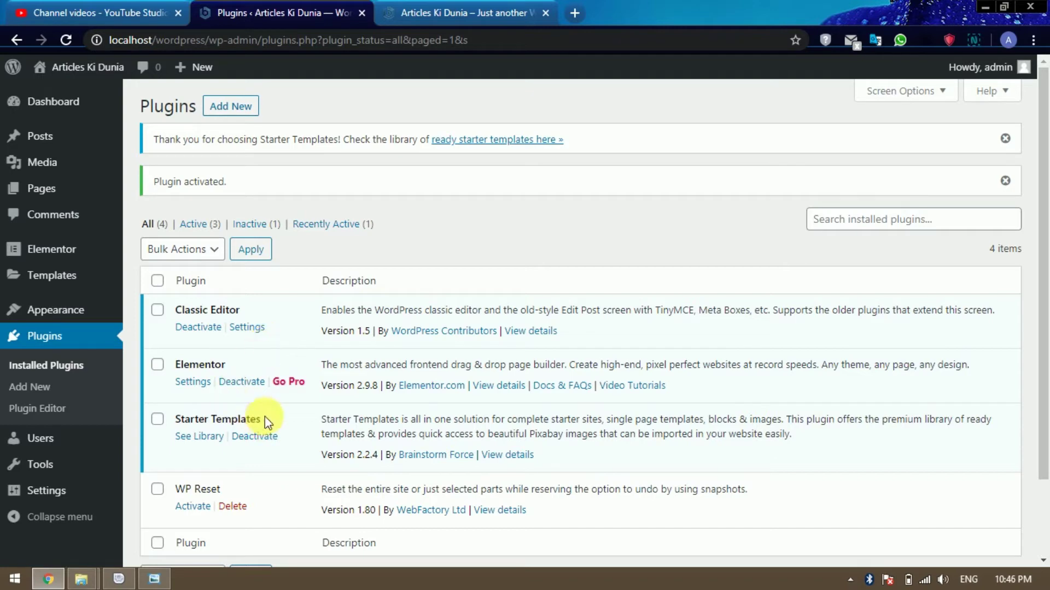
Step: Review the Starter Templates and Classic Editor entries in the list of installed plugins
drag(265, 416, 174, 418)
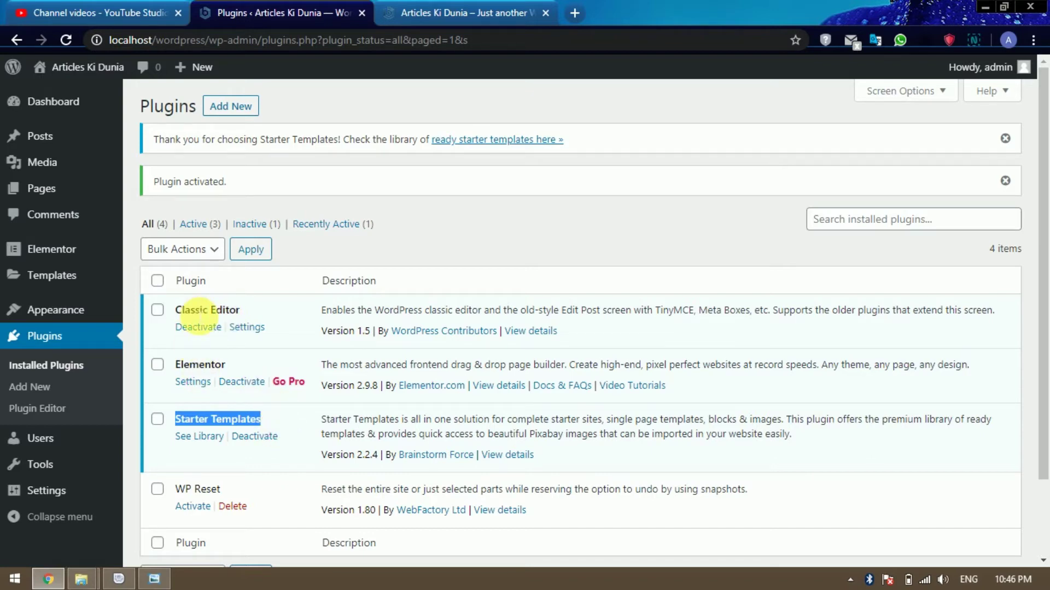
click(283, 426)
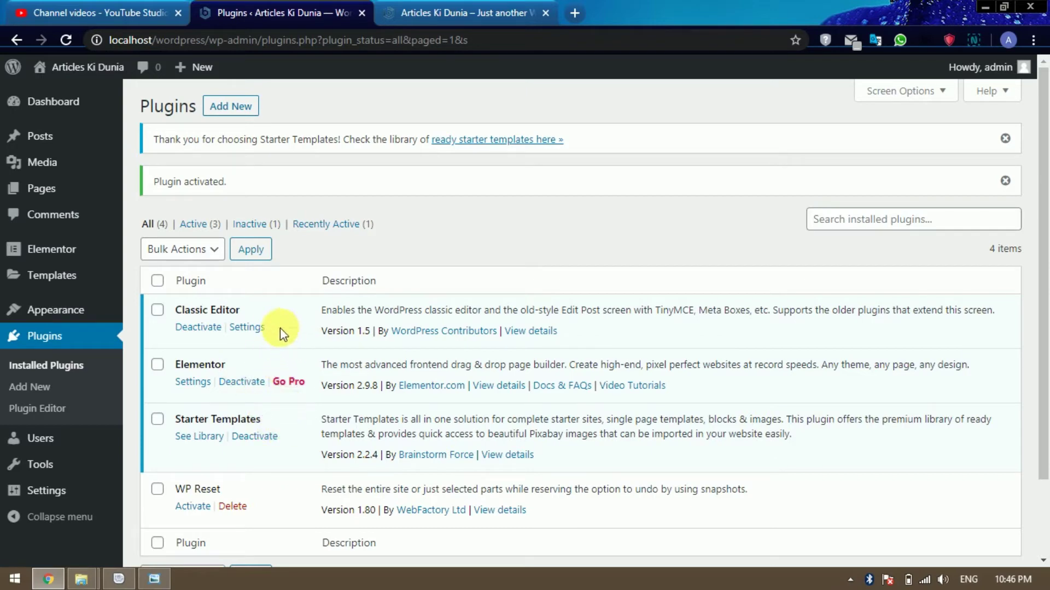
drag(176, 310, 251, 308)
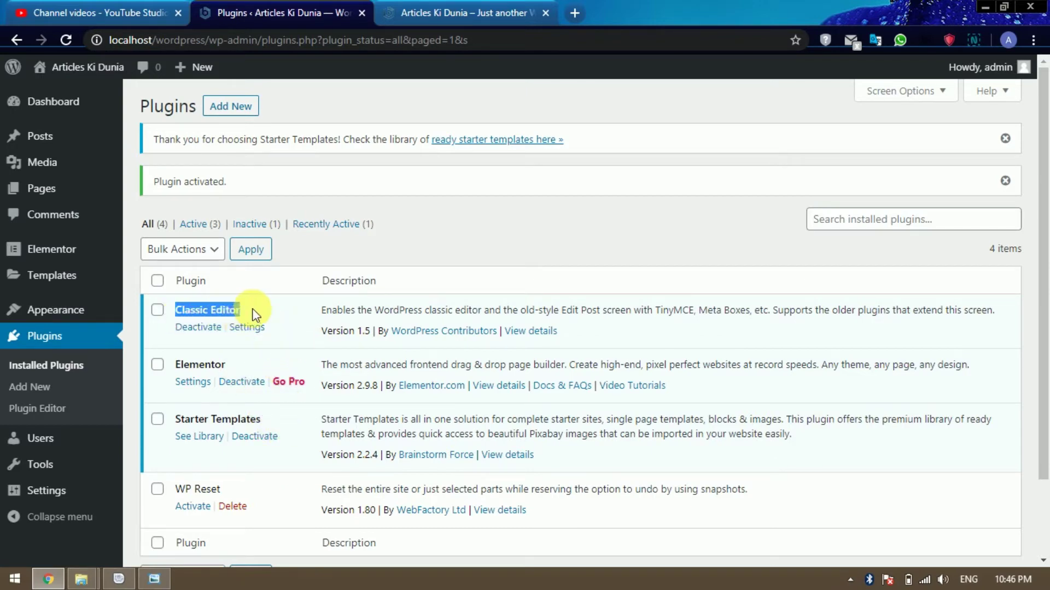
click(280, 314)
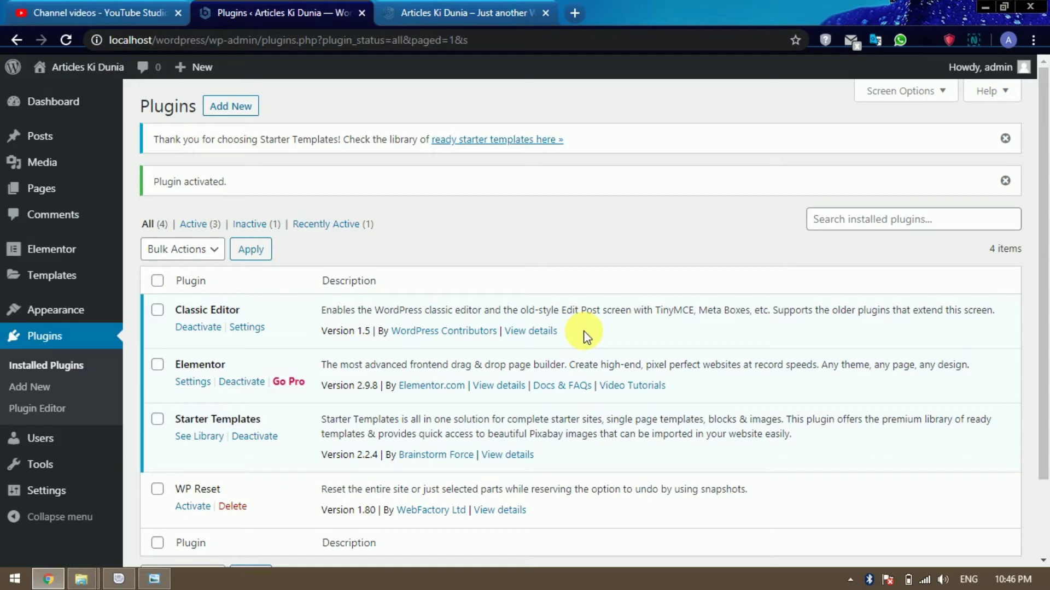
scroll(582, 334, down, 3)
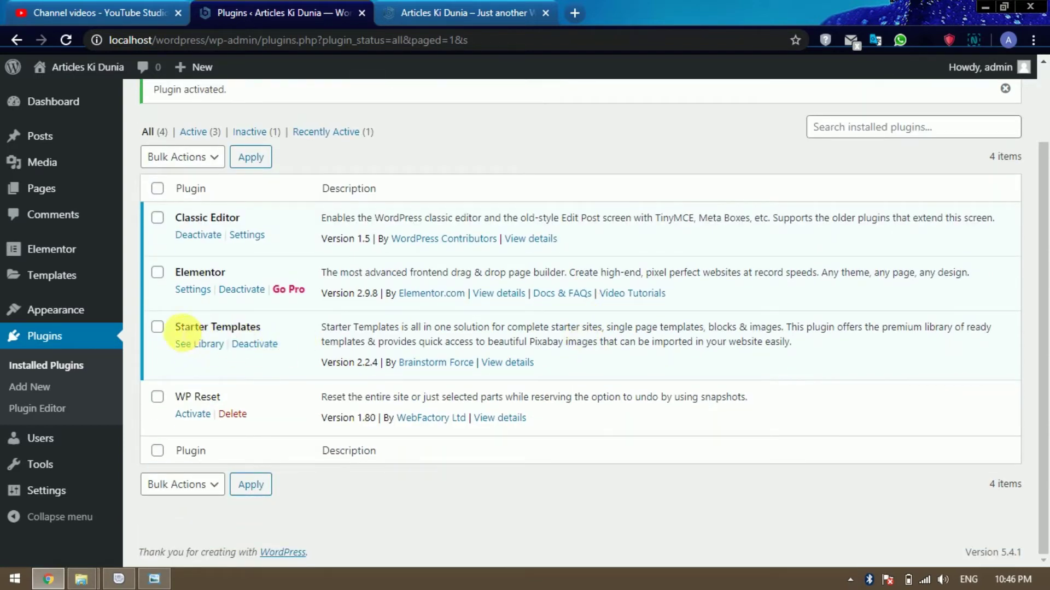
drag(173, 327, 258, 328)
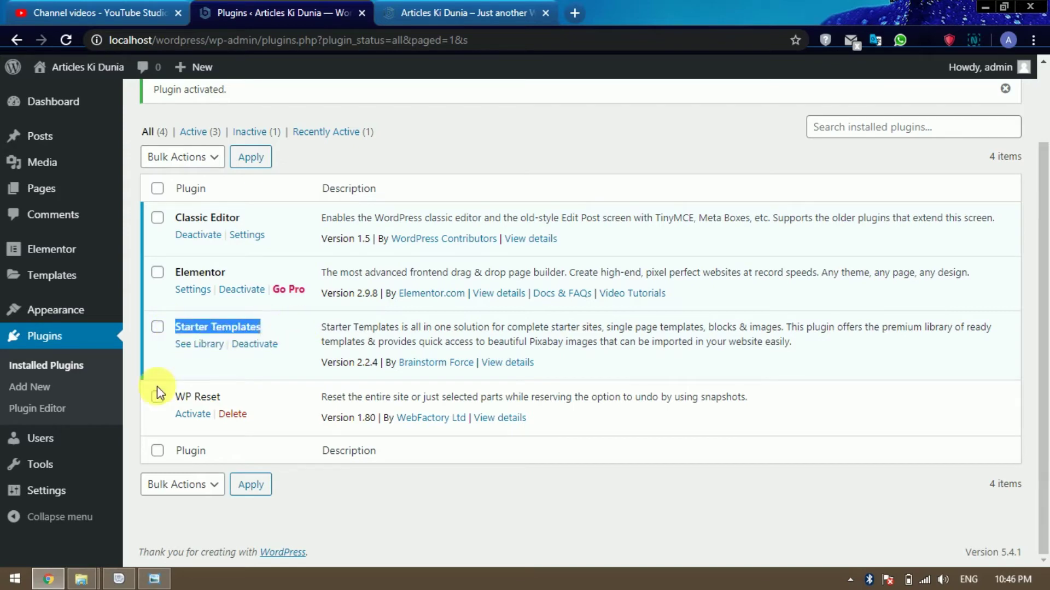
Step: Open the Starter Templates library and choose Elementor as the page builder
mouse_move(76, 470)
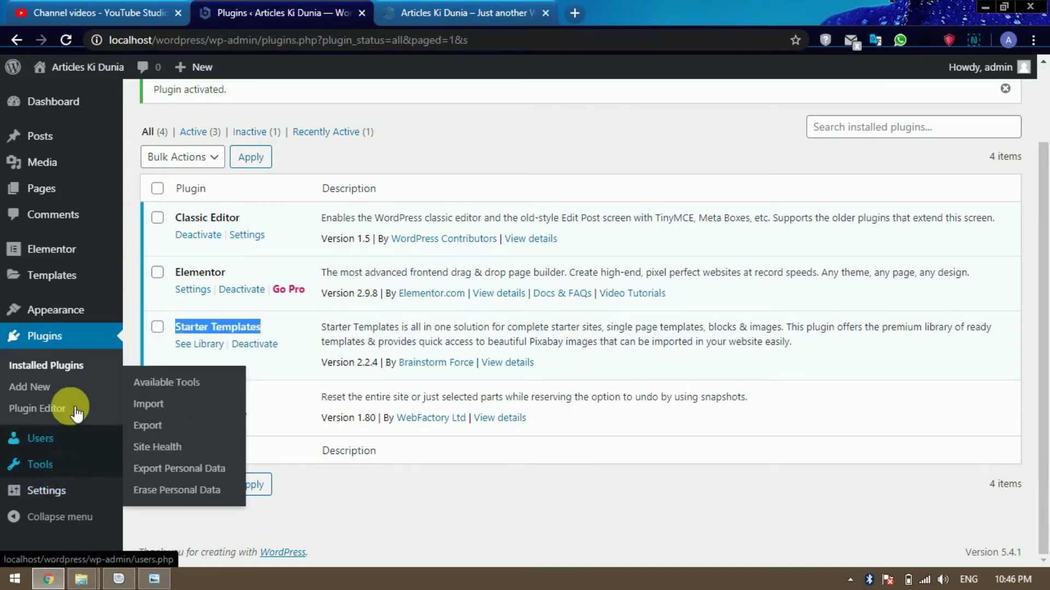
mouse_move(78, 316)
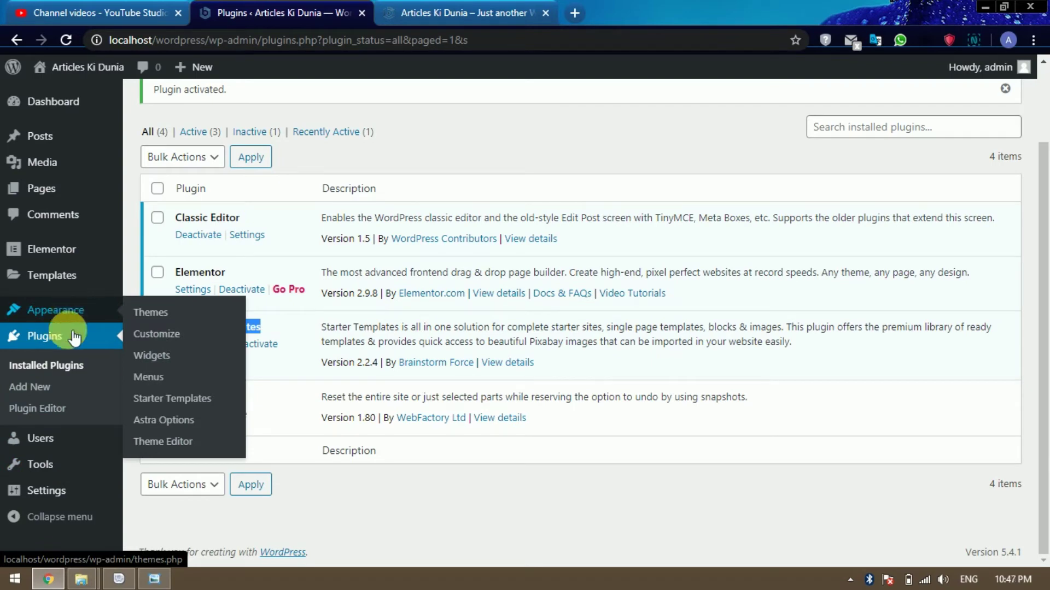
mouse_move(60, 498)
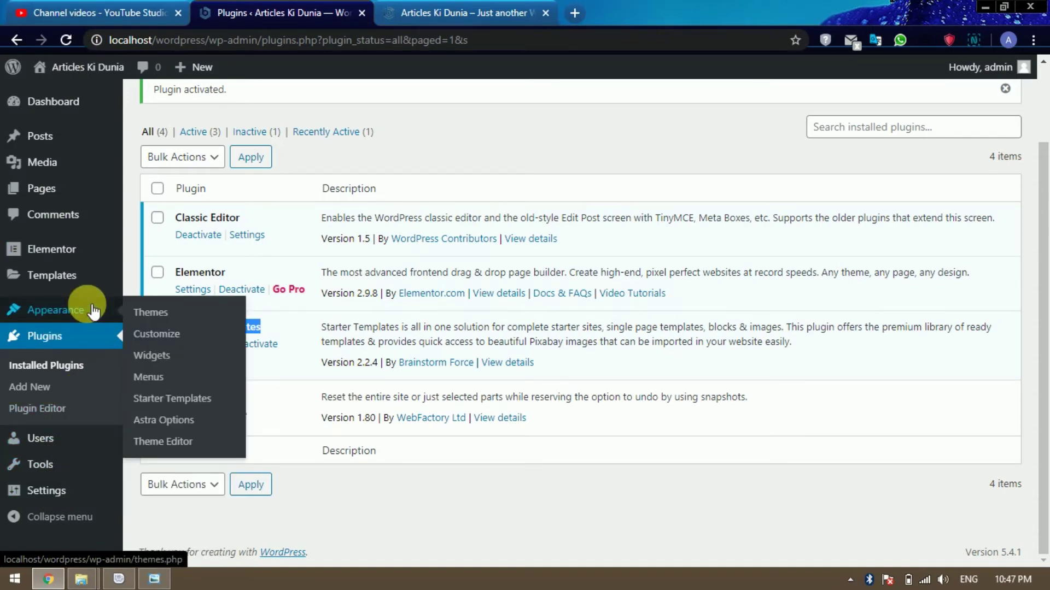
click(185, 403)
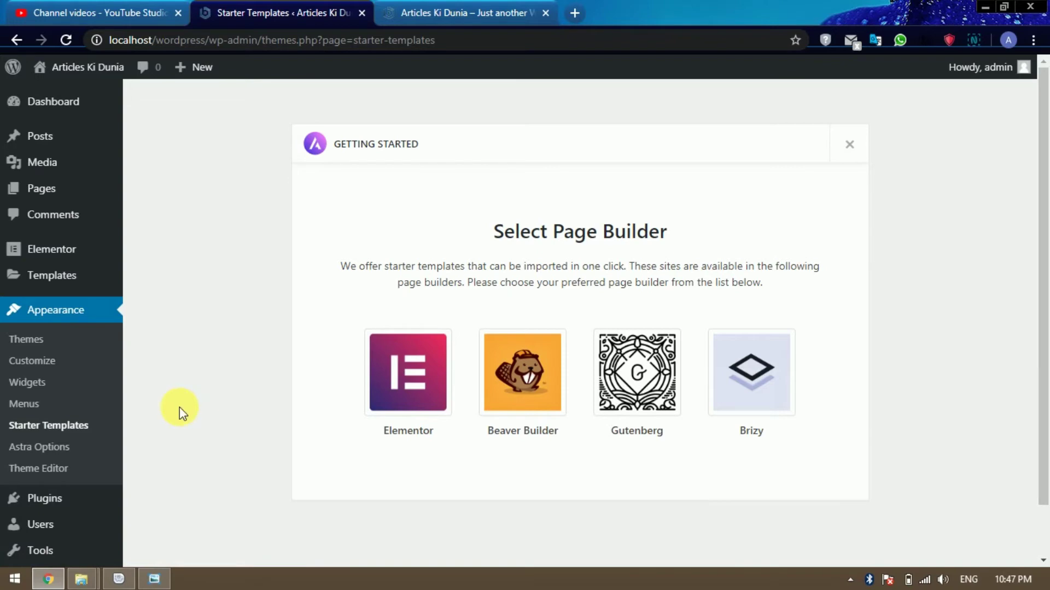
scroll(778, 333, down, 1)
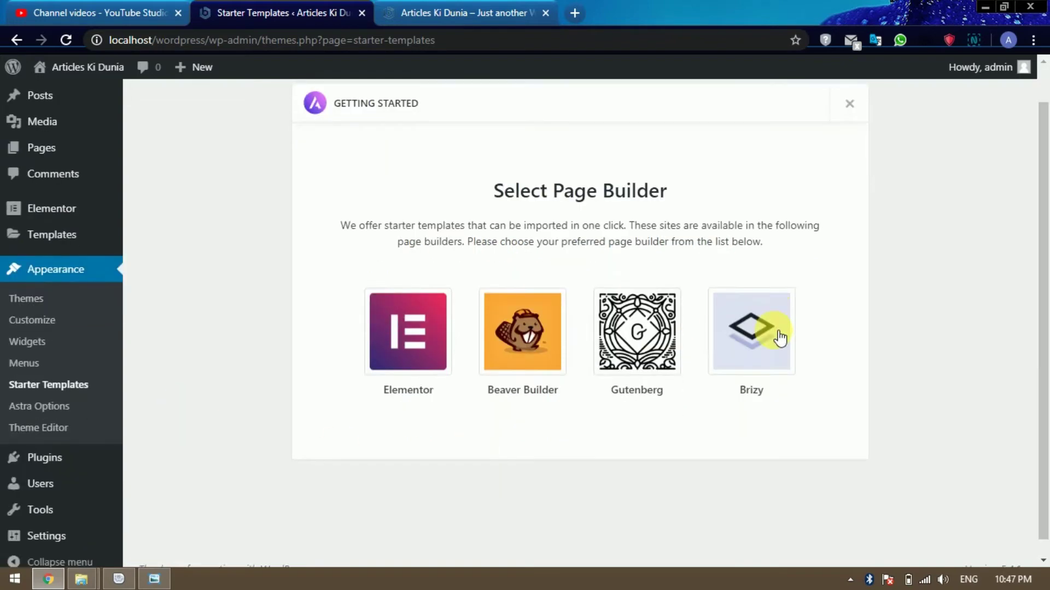
scroll(855, 430, up, 1)
scroll(856, 432, down, 1)
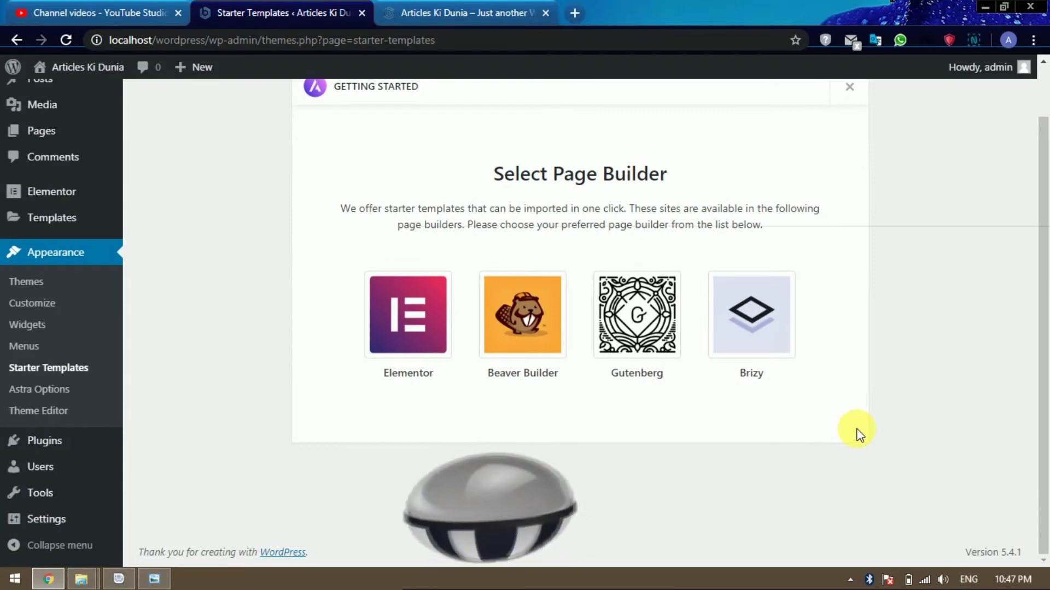
scroll(856, 432, up, 1)
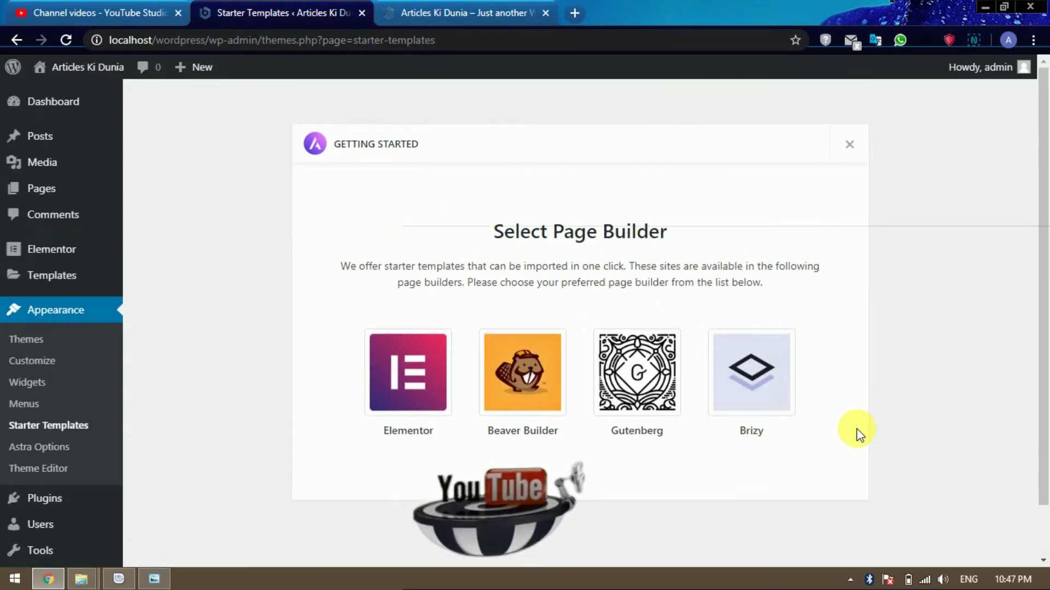
click(415, 377)
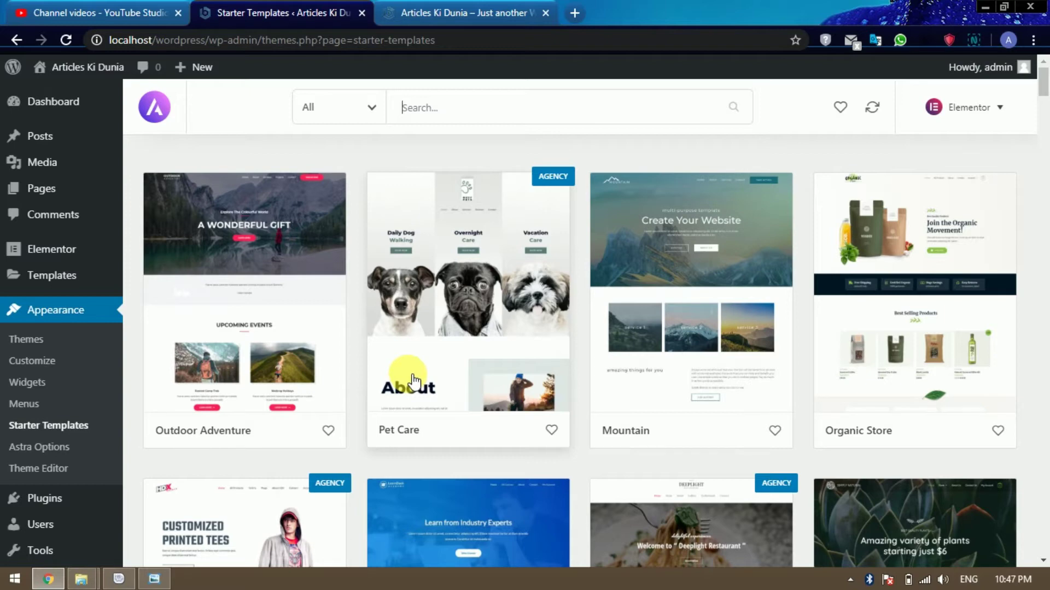
Step: Check the available page builder choices and browse the Elementor starter templates, noting which ones carry the Agency label
click(1001, 109)
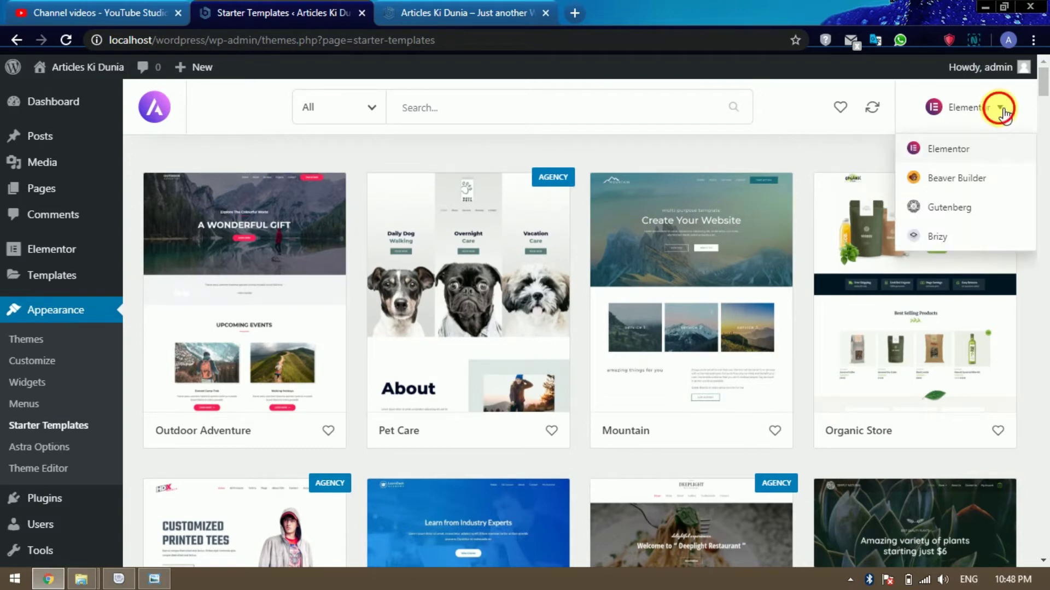
click(1001, 111)
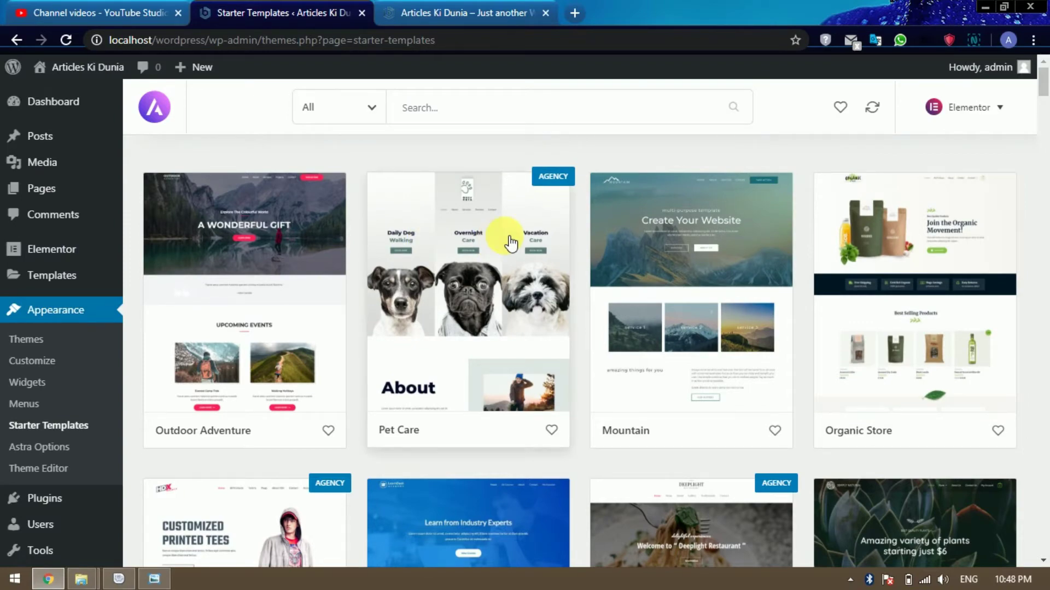
scroll(509, 242, down, 6)
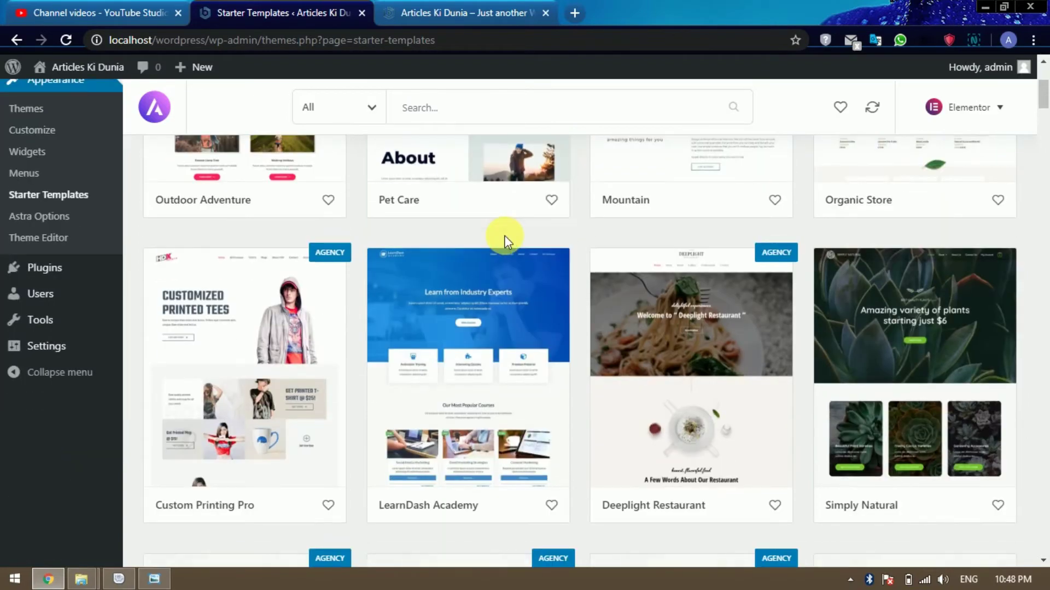
scroll(504, 235, down, 2)
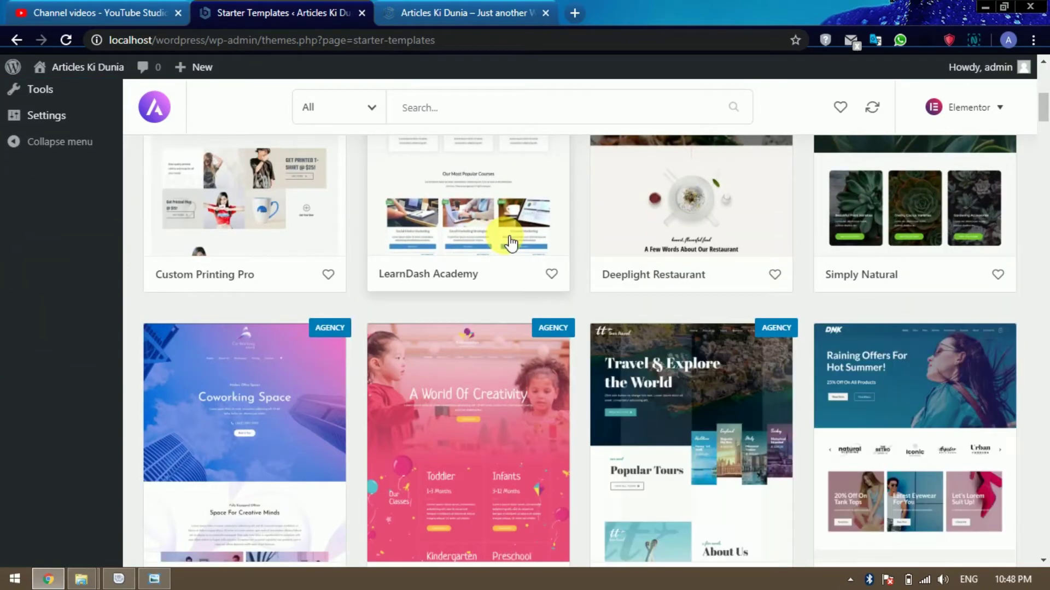
scroll(510, 243, down, 2)
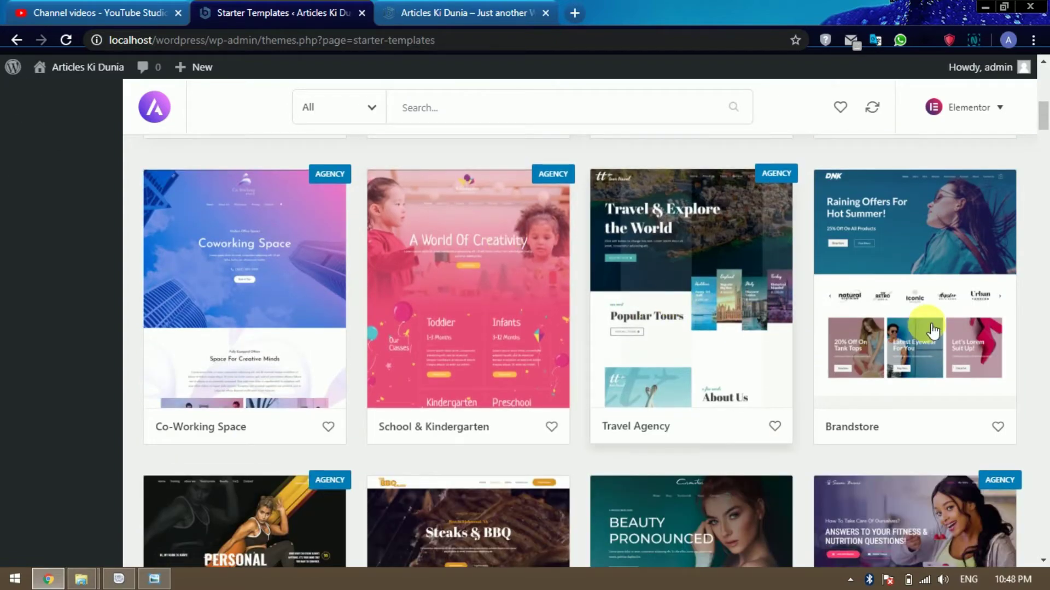
scroll(930, 330, up, 8)
scroll(933, 329, up, 2)
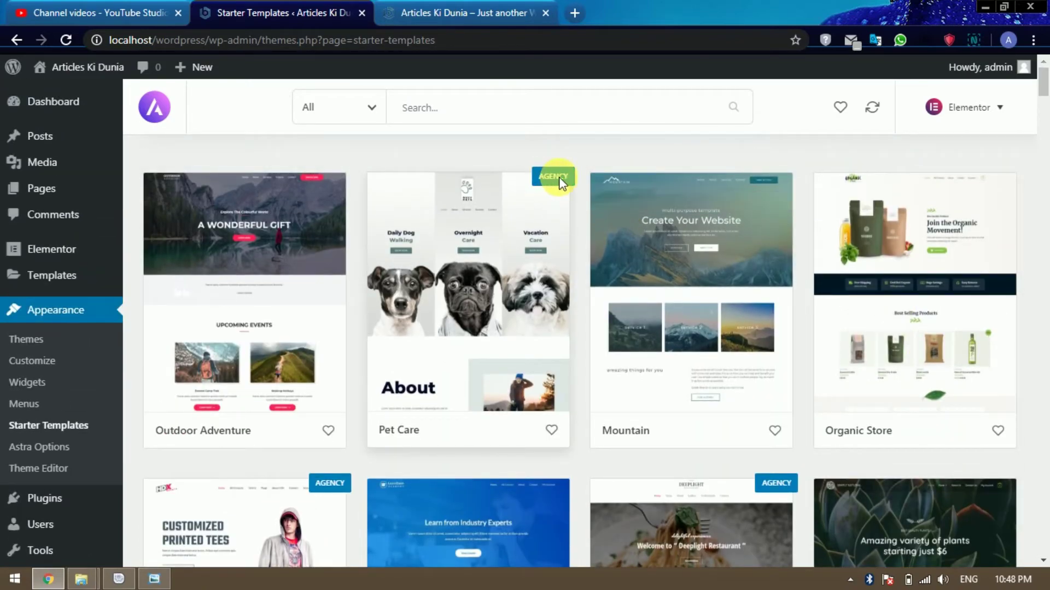
mouse_move(559, 176)
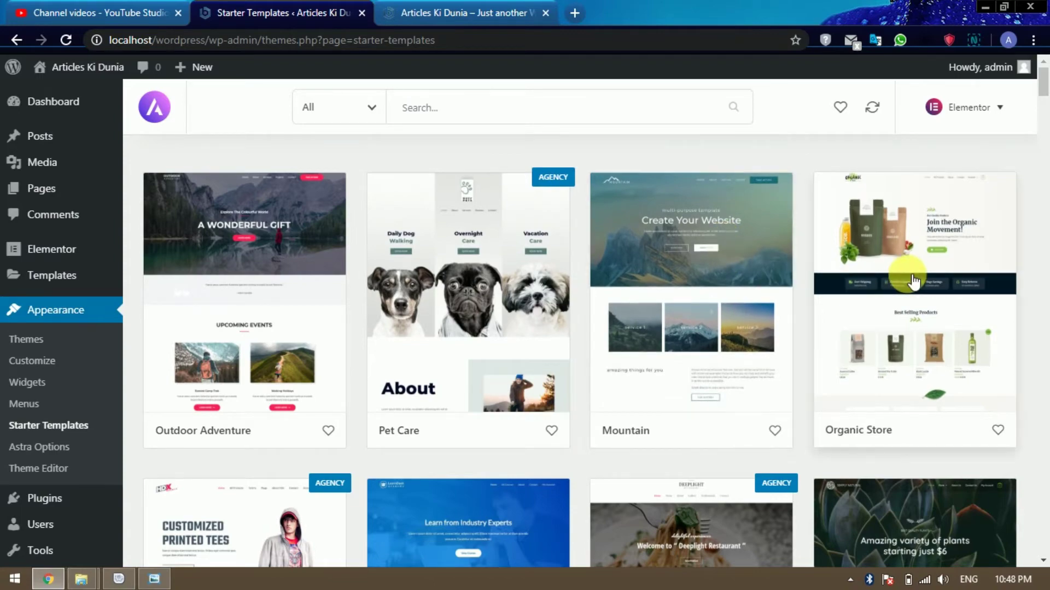
Step: Browse the Elementor starter templates from Outdoor Adventure to Life Coach, comparing the free designs with those labelled Agency
scroll(910, 278, down, 3)
scroll(913, 280, down, 4)
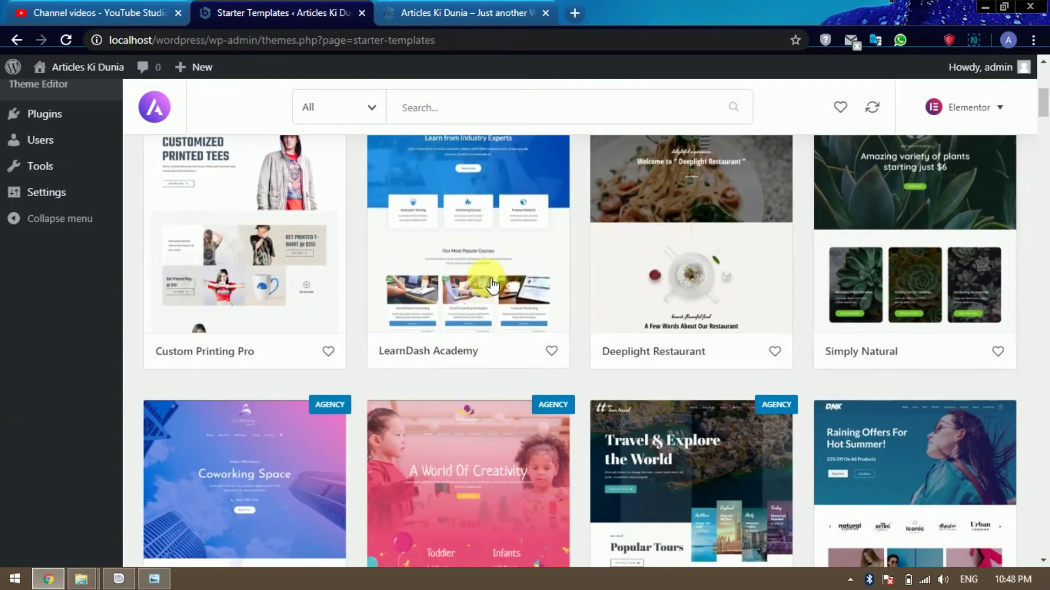
scroll(487, 282, up, 1)
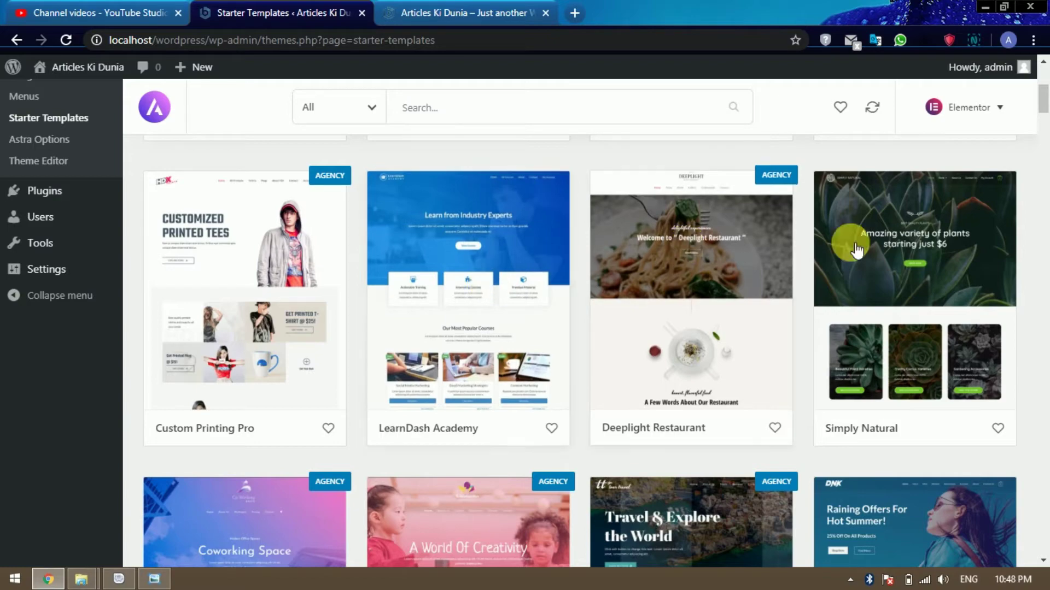
scroll(896, 240, down, 3)
scroll(907, 249, down, 4)
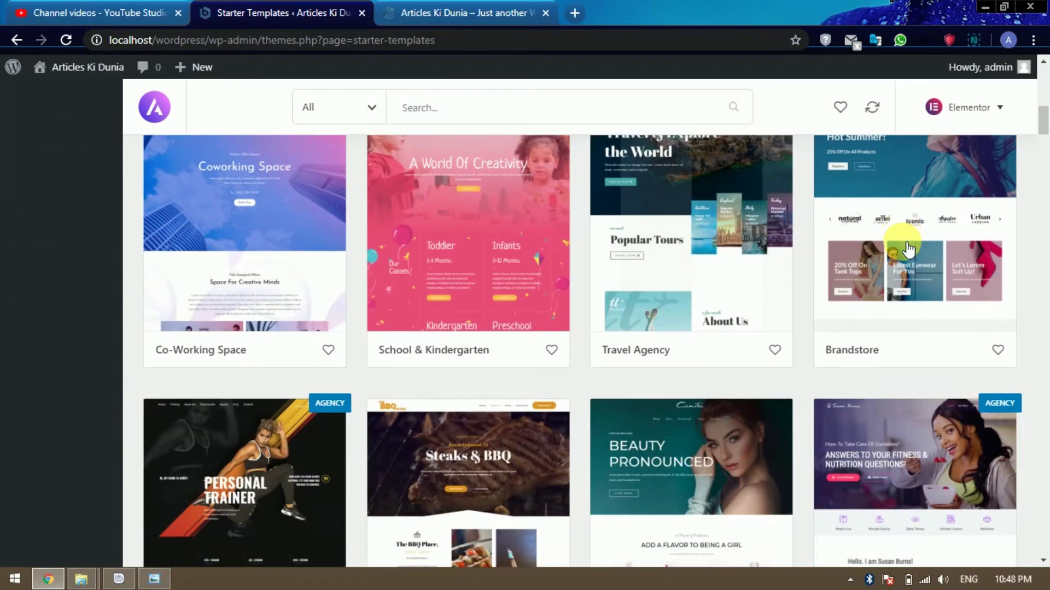
scroll(907, 249, down, 3)
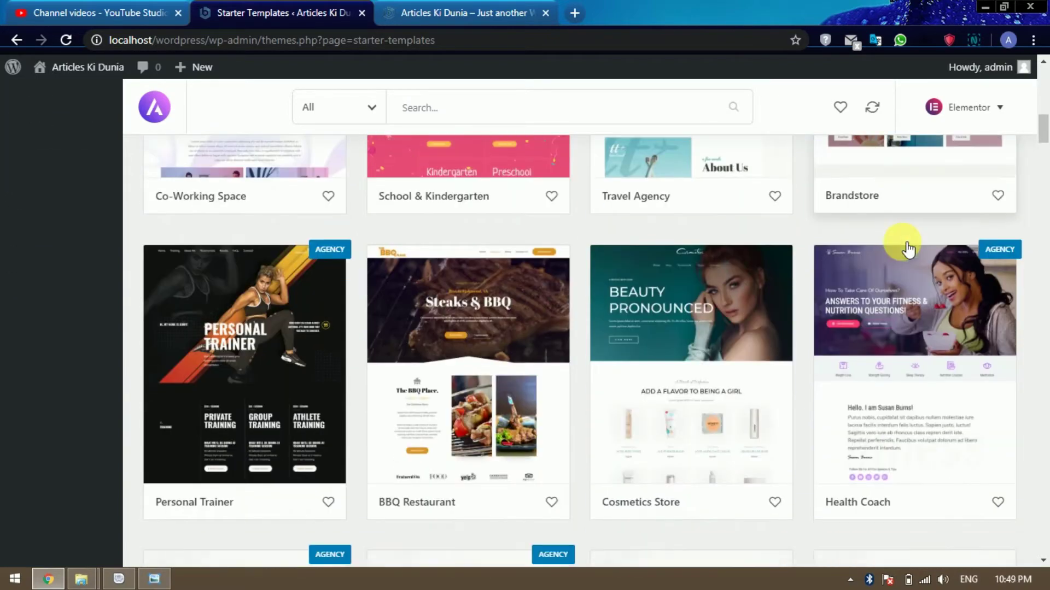
scroll(908, 249, down, 2)
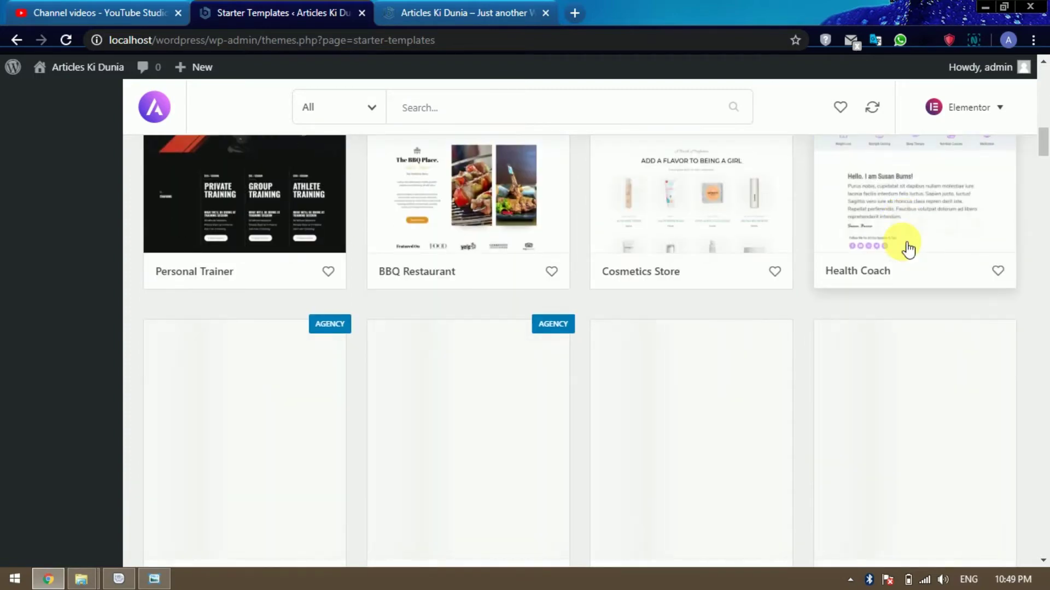
scroll(907, 249, up, 3)
scroll(908, 249, down, 1)
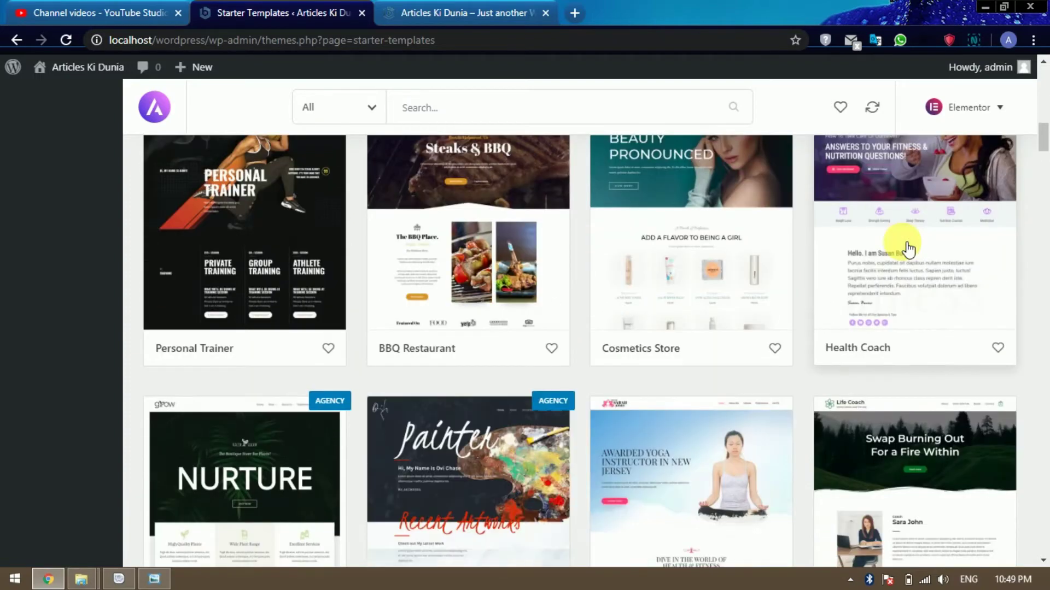
scroll(907, 249, up, 15)
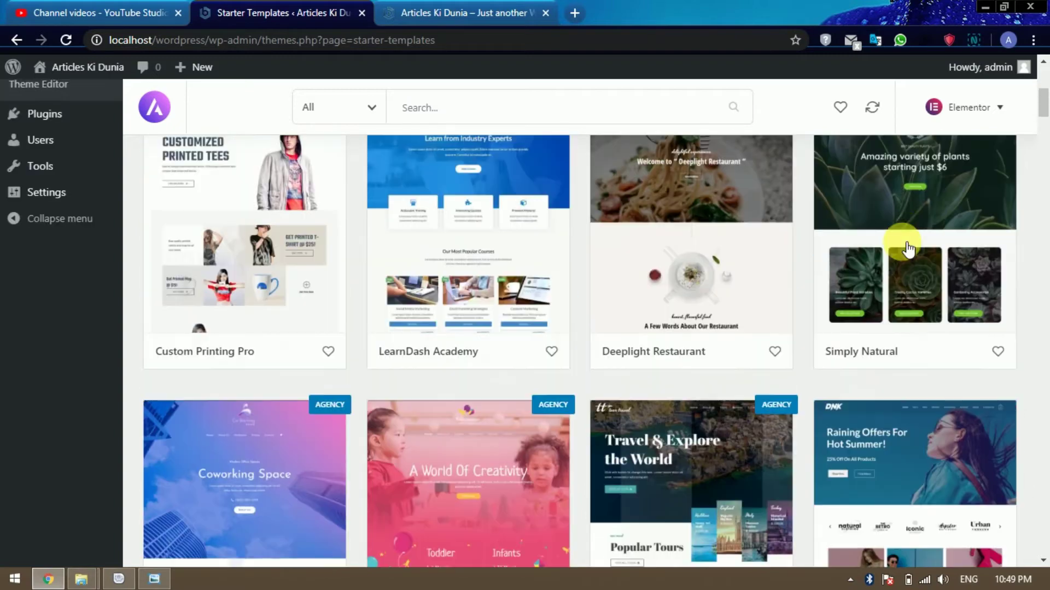
scroll(908, 249, up, 2)
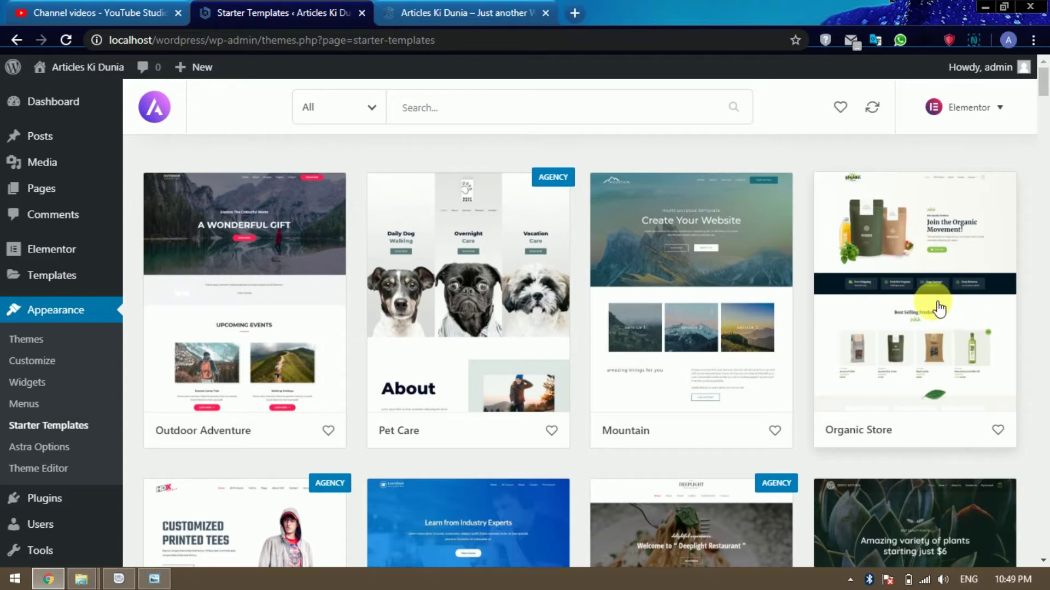
Step: Search the template library for "graphics" and clear the search to return to the full list
click(507, 121)
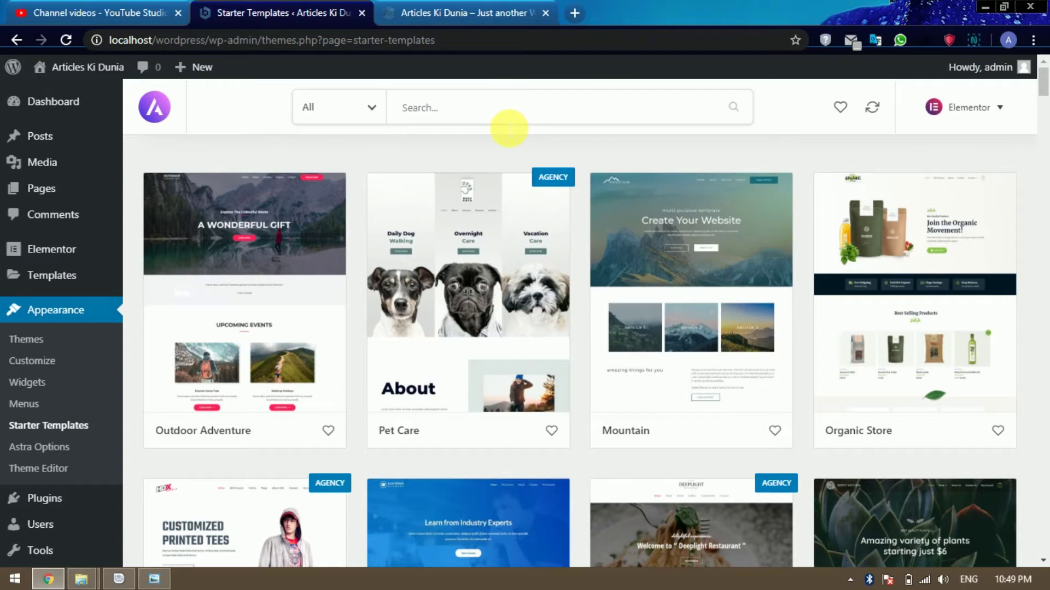
text(graphics)
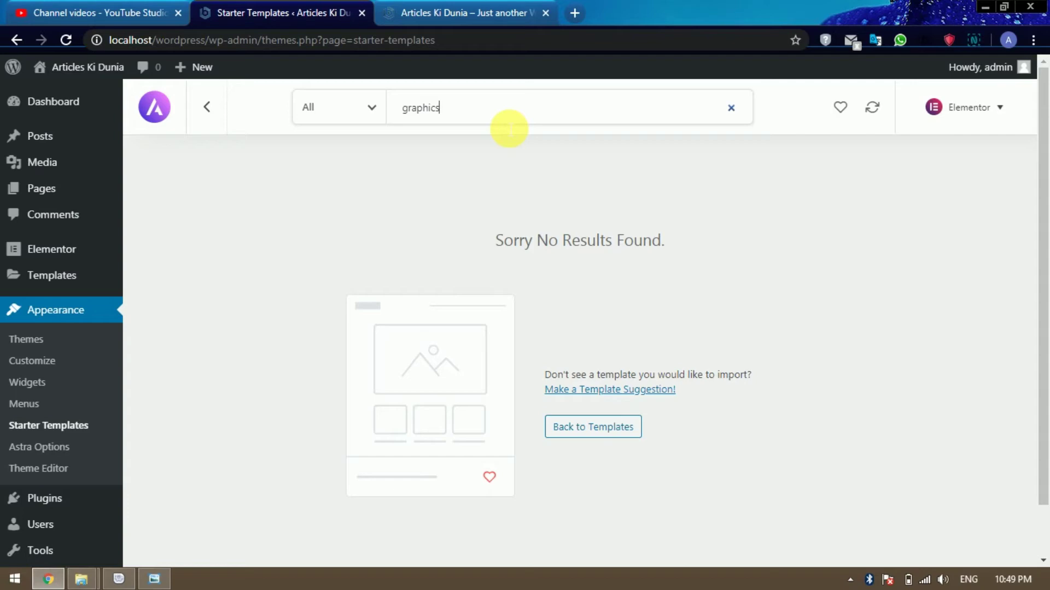
click(730, 109)
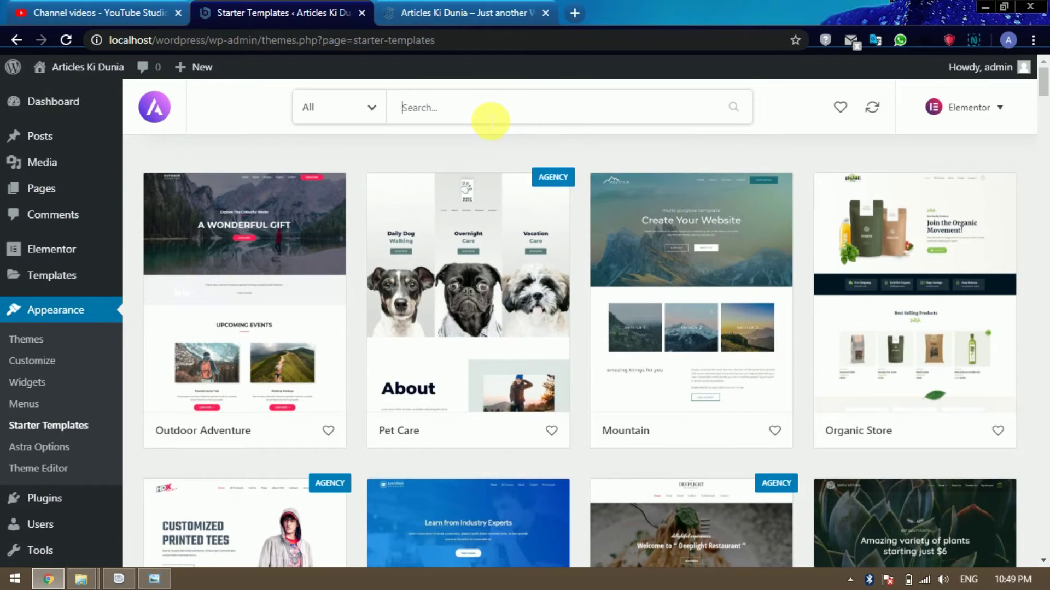
Step: Look further through the full template list for designs without the Agency label and return to its beginning
scroll(799, 293, down, 20)
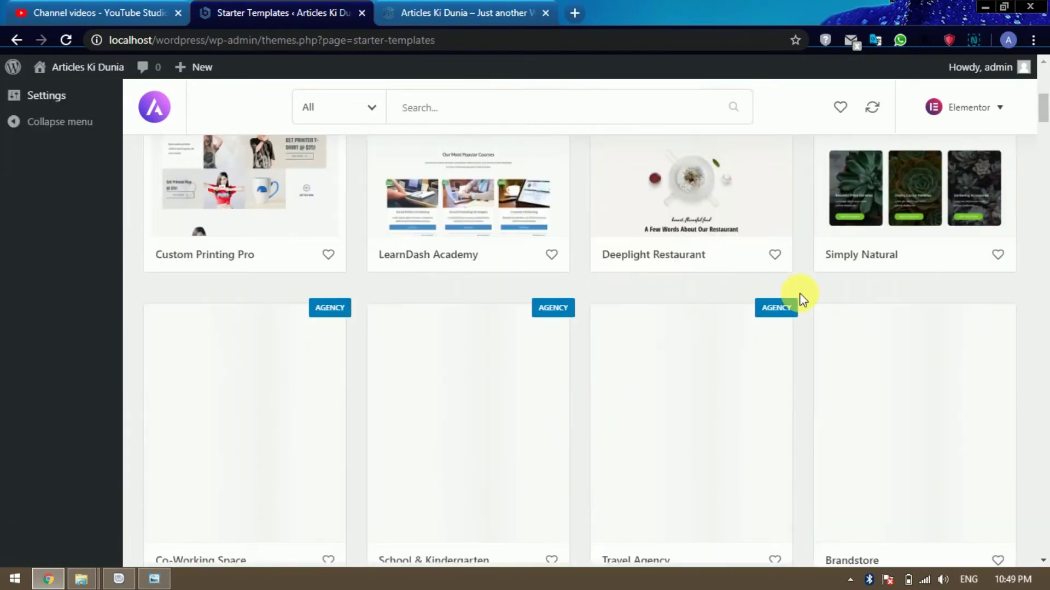
scroll(800, 298, up, 10)
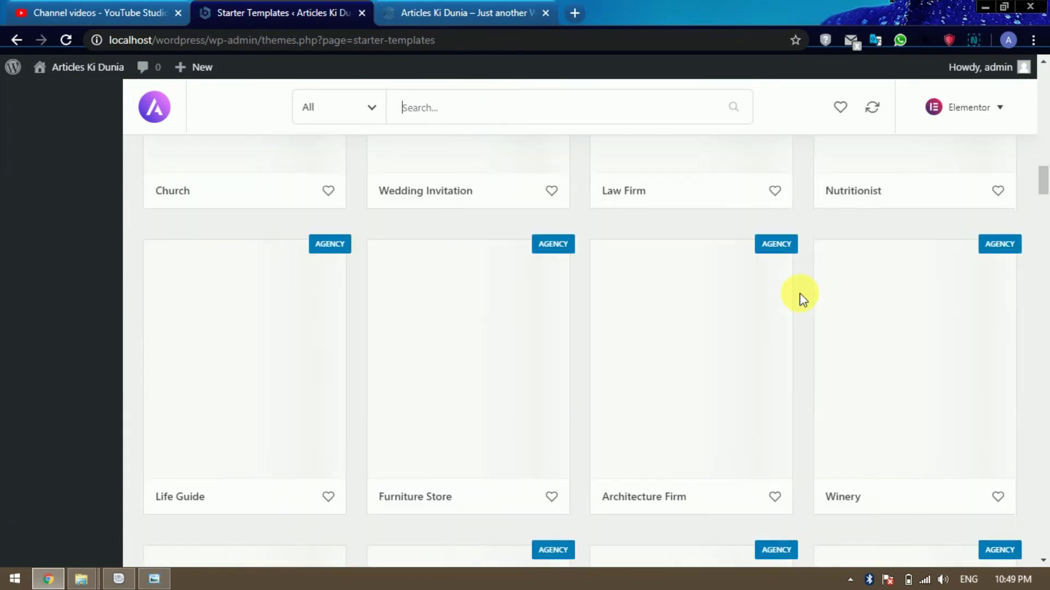
scroll(800, 298, down, 8)
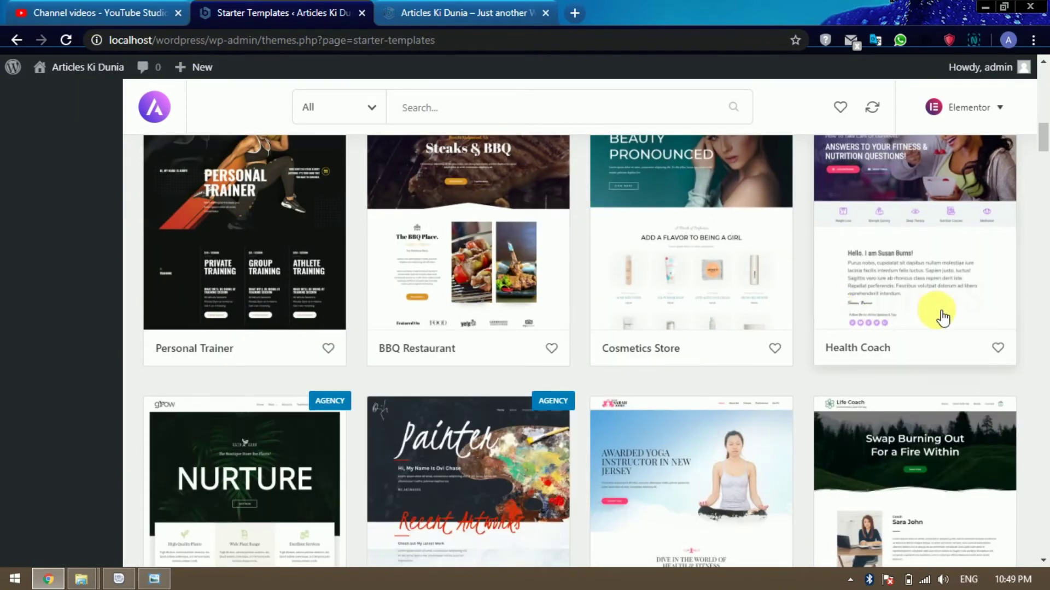
scroll(943, 317, down, 3)
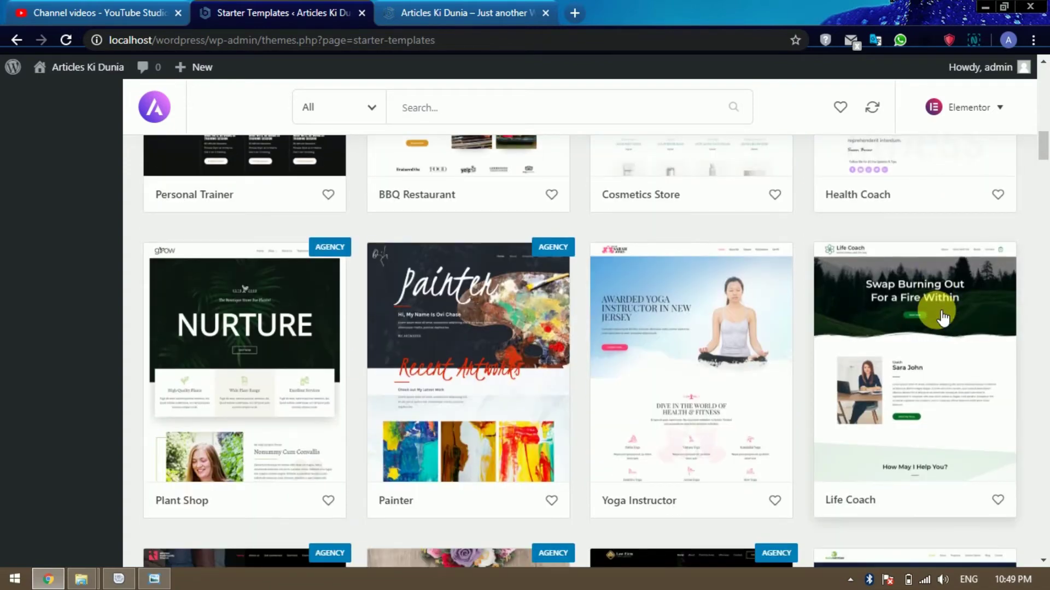
scroll(943, 317, up, 5)
scroll(942, 317, up, 10)
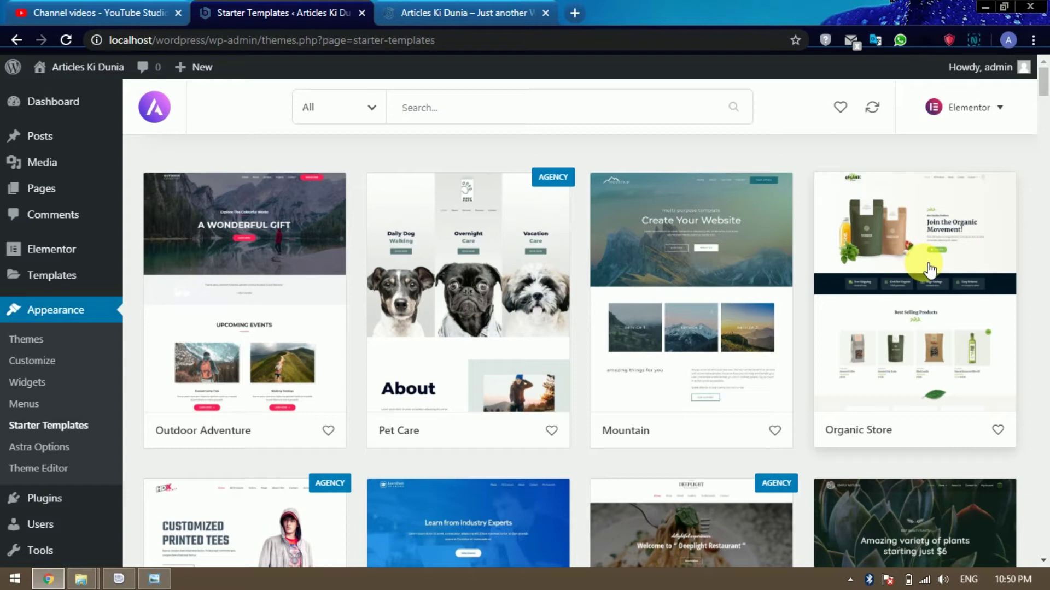
Step: Find the free Yoga Instructor template in the library and open its details
scroll(929, 269, down, 3)
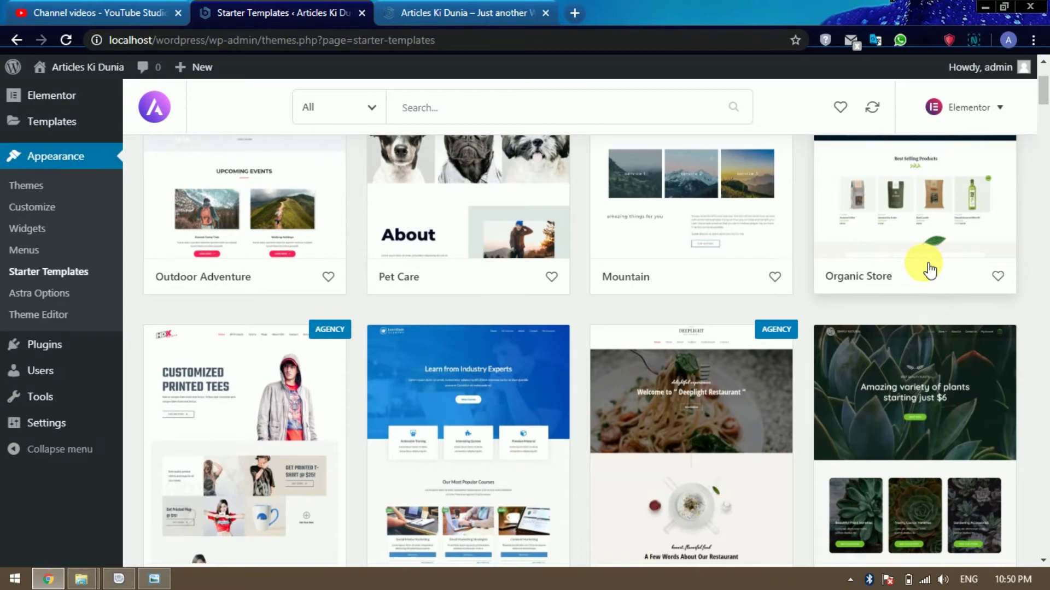
scroll(930, 269, down, 3)
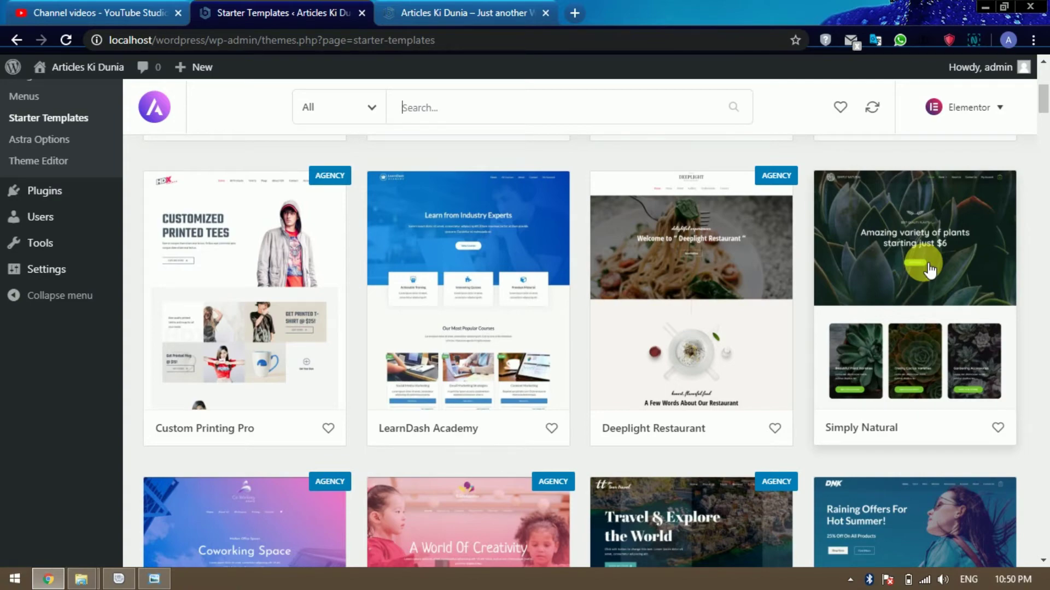
scroll(929, 269, down, 5)
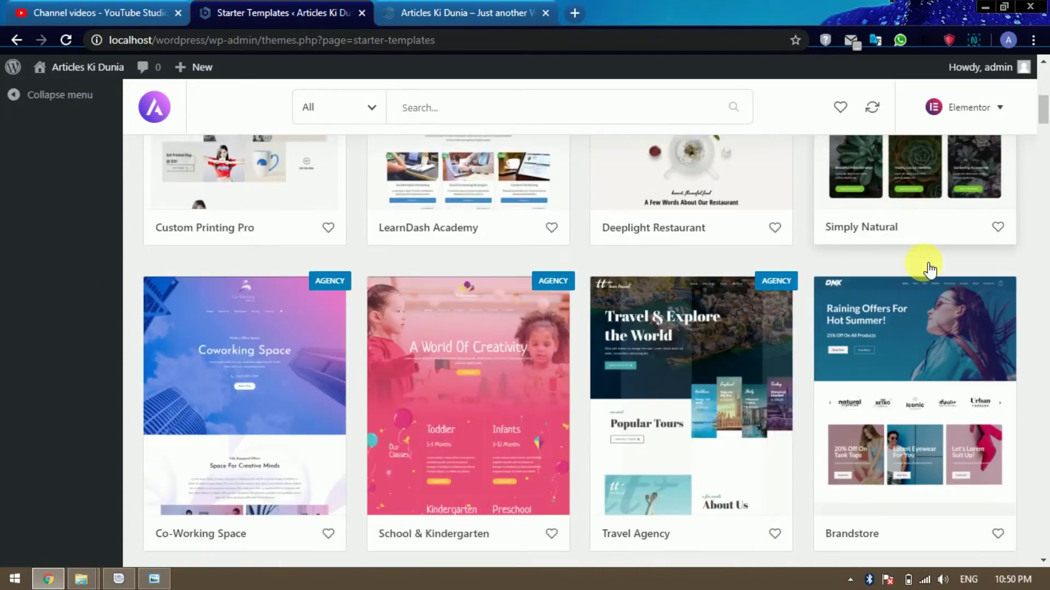
scroll(930, 269, down, 1)
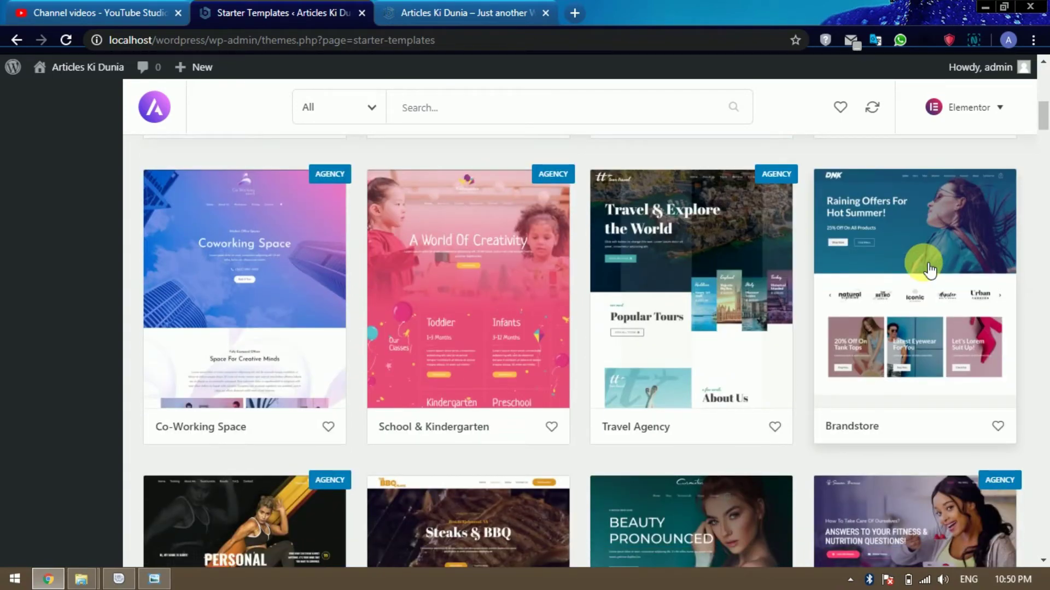
scroll(929, 269, down, 3)
scroll(930, 269, down, 3)
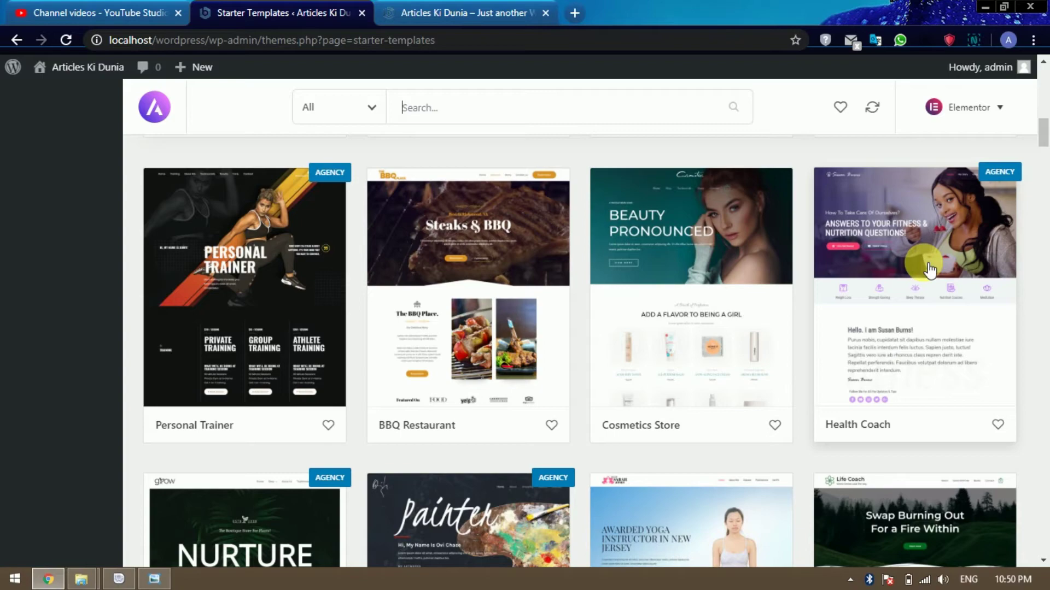
scroll(930, 269, down, 3)
scroll(930, 269, down, 2)
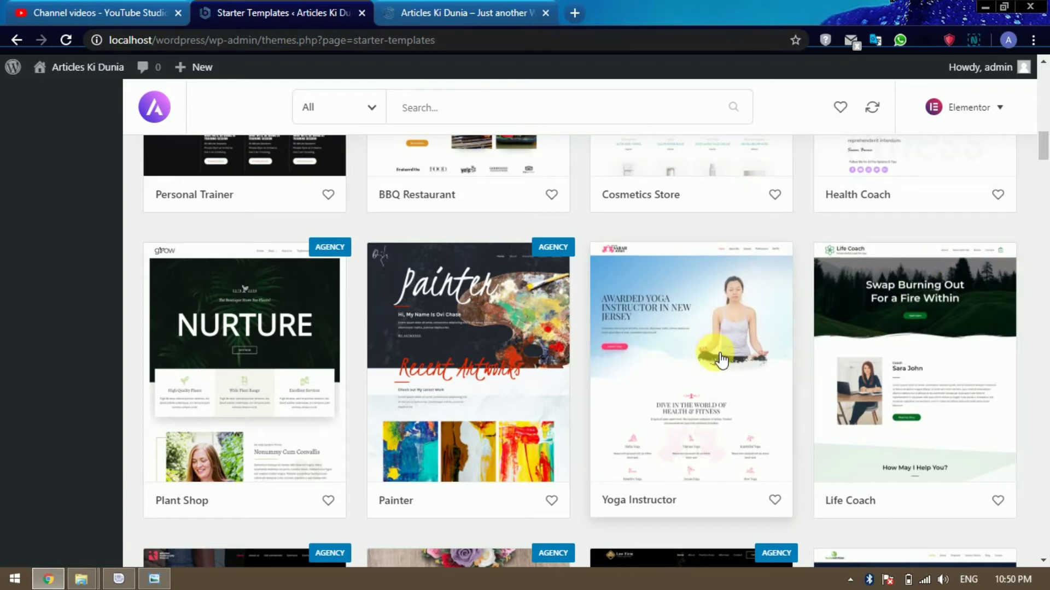
click(714, 319)
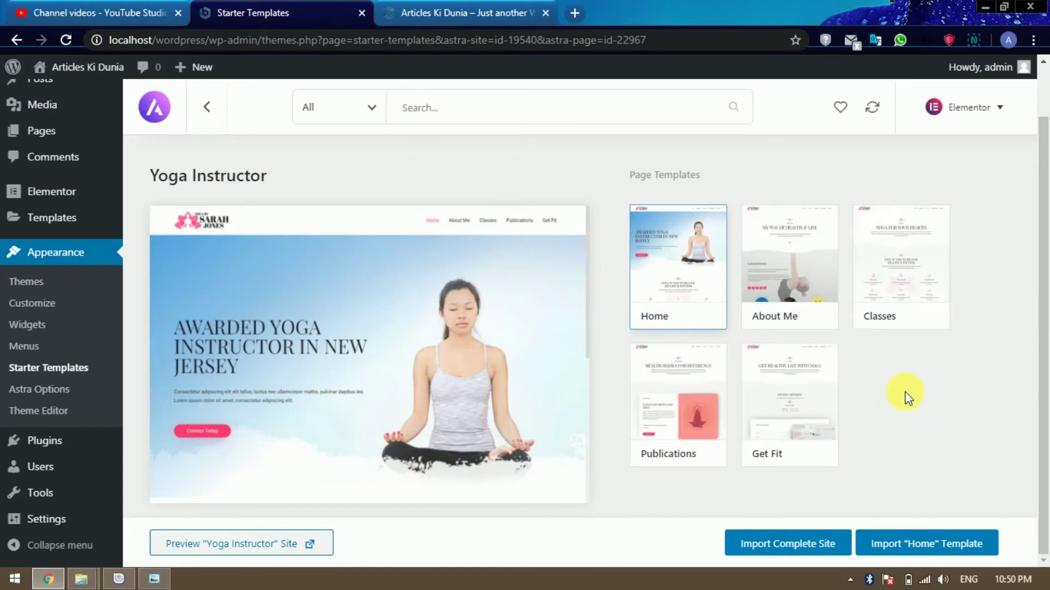
Step: Examine the Yoga Instructor page templates, previewing the About Me page and returning to the Home page
scroll(904, 392, up, 1)
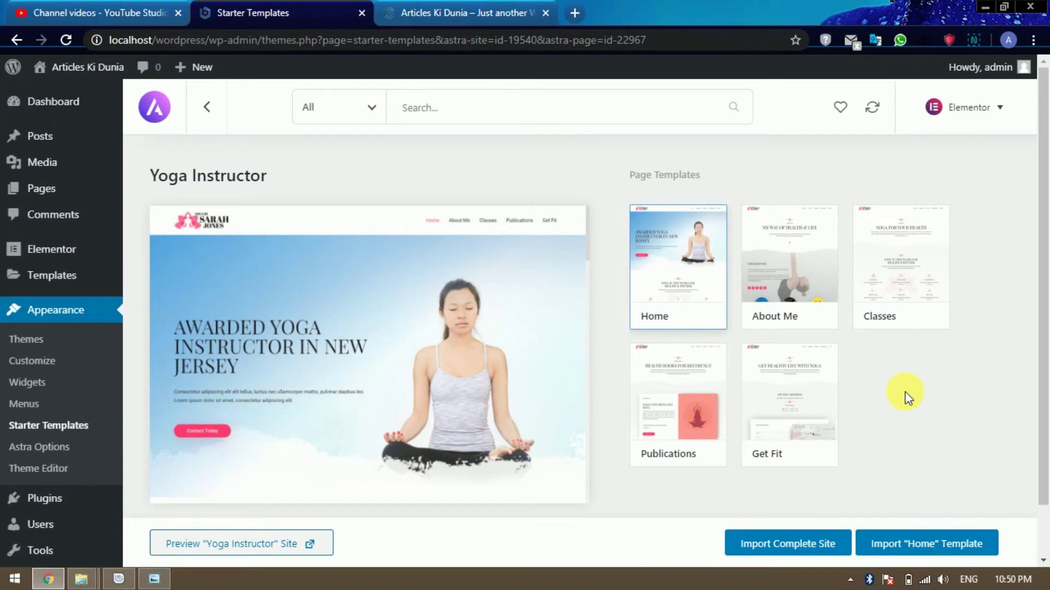
scroll(904, 391, down, 1)
scroll(904, 391, up, 1)
scroll(904, 391, down, 1)
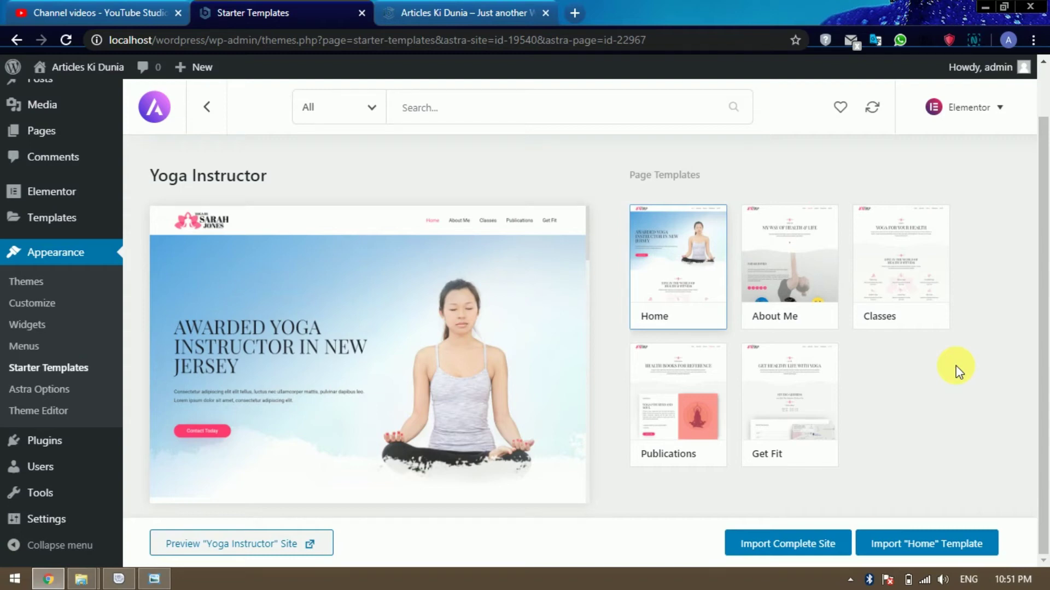
click(797, 268)
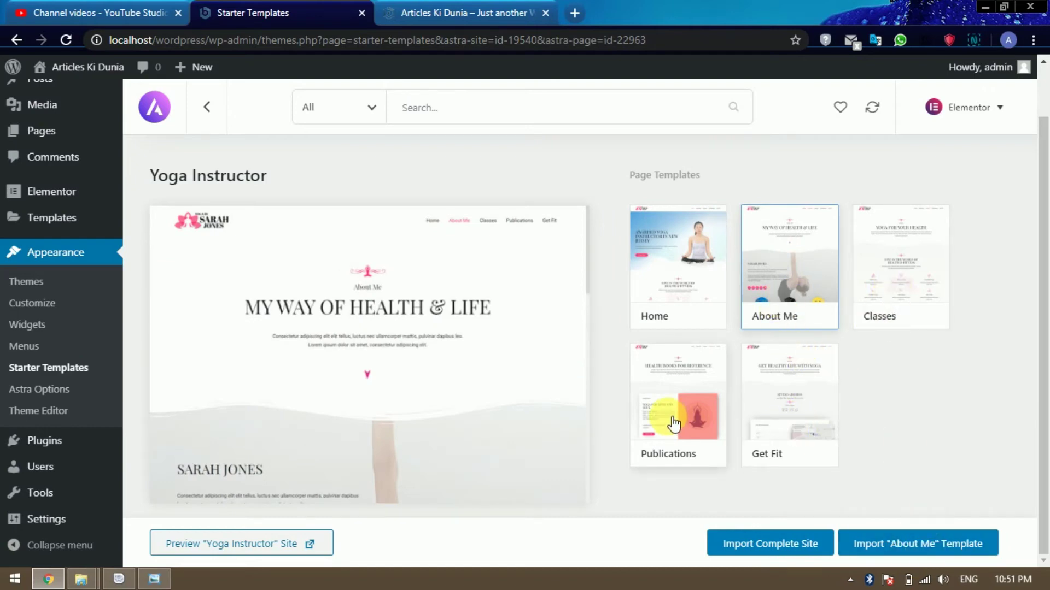
click(683, 322)
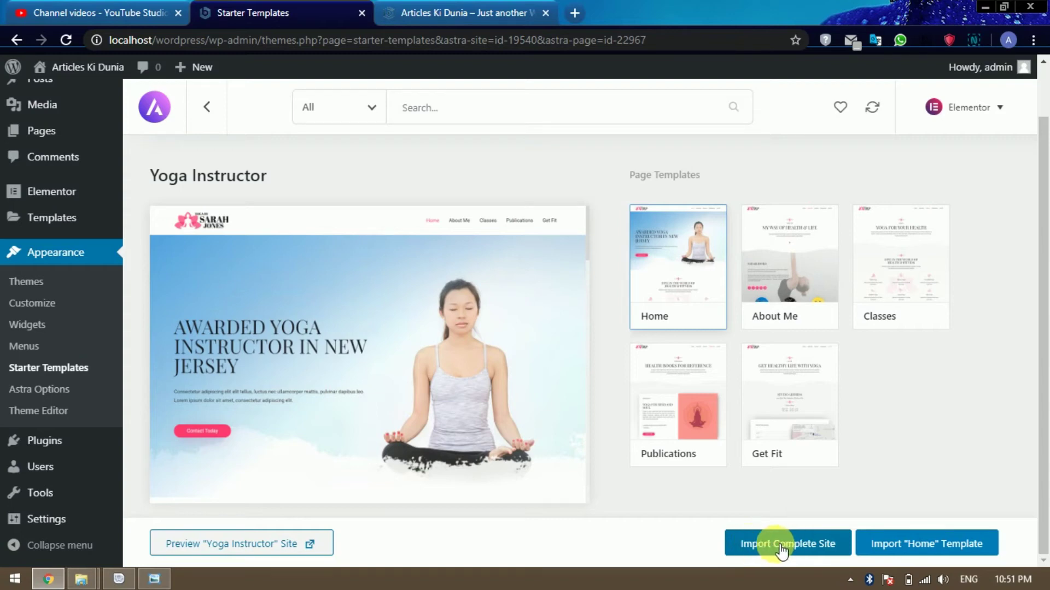
Step: Import the complete Yoga Instructor site with customizer settings, widgets, required plugins and content, leaving Delete Previously Imported Site unselected
click(807, 545)
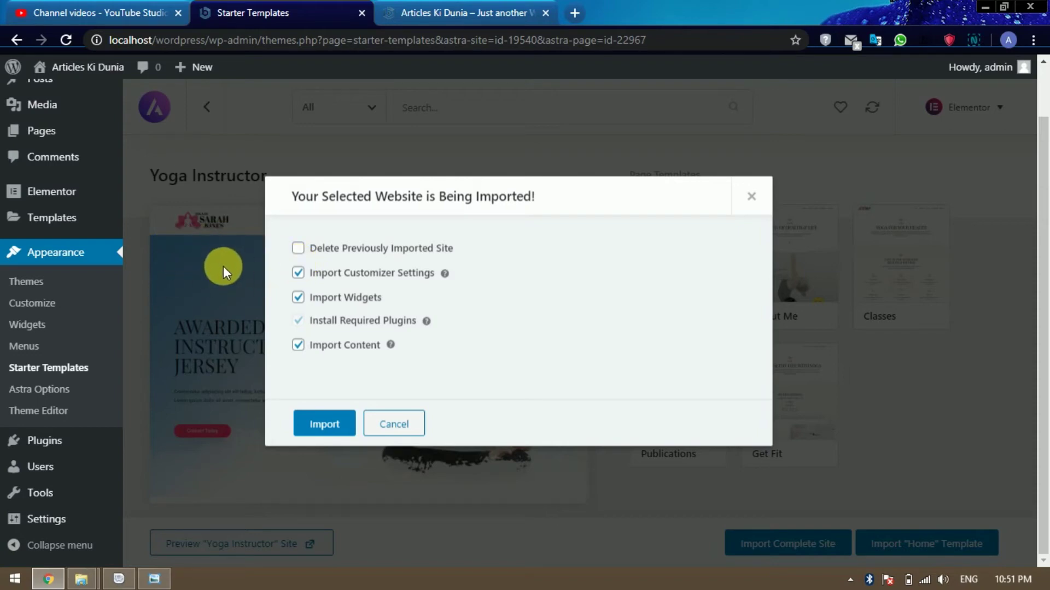
click(298, 248)
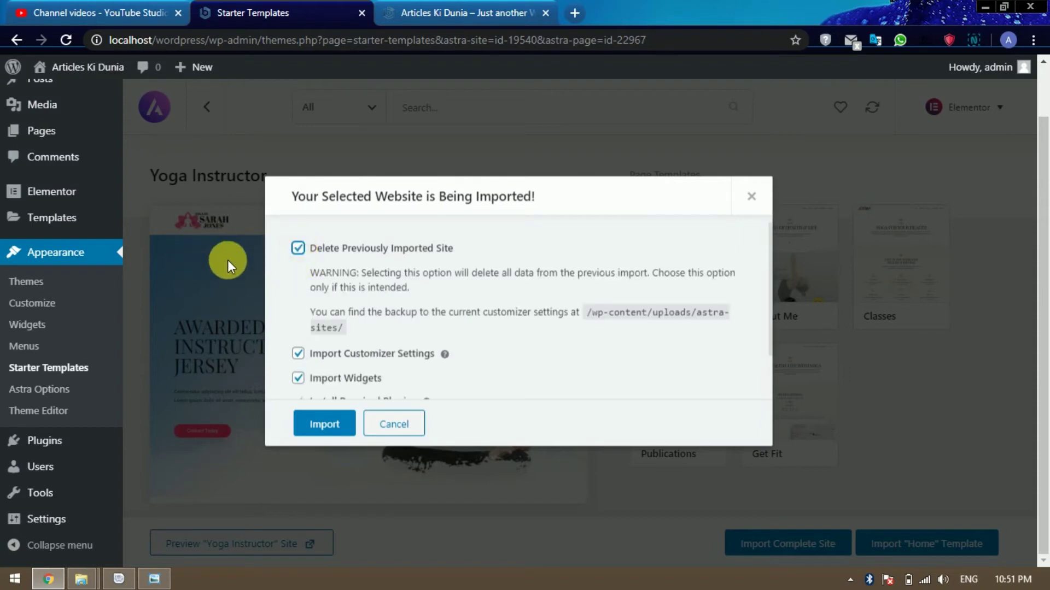
click(298, 249)
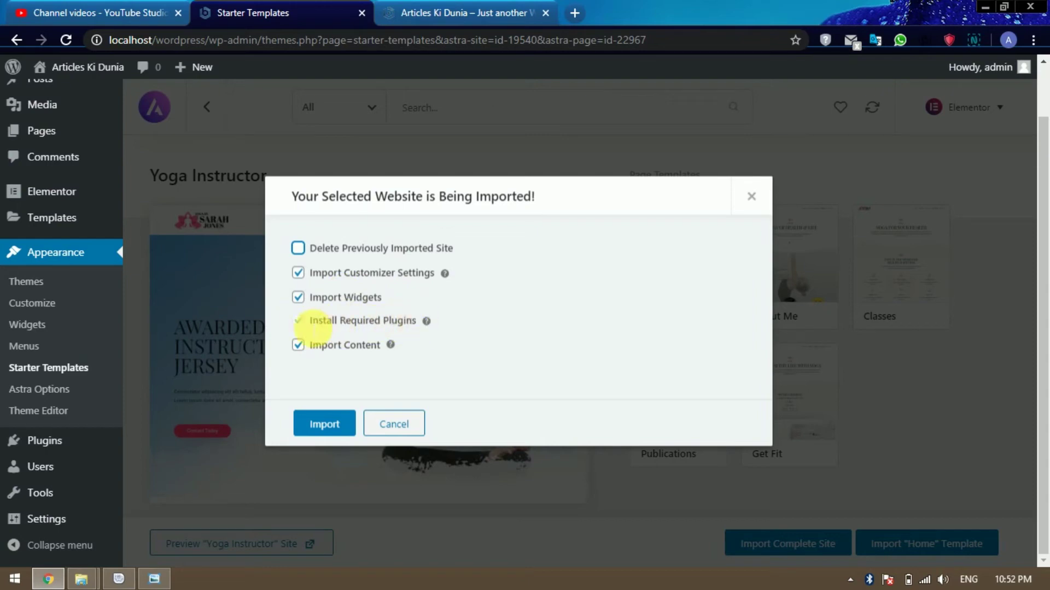
click(296, 324)
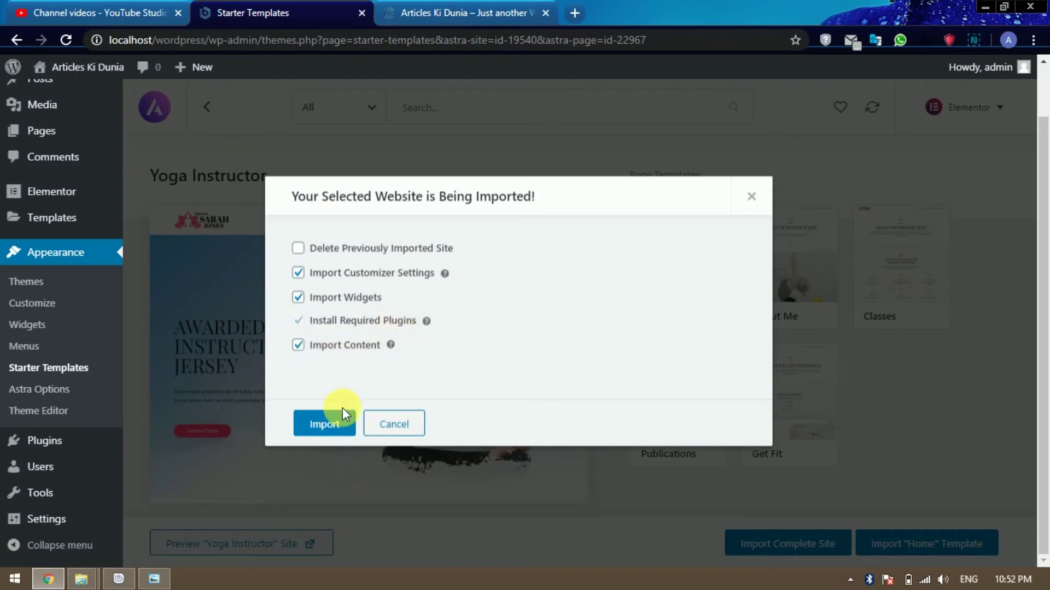
click(339, 428)
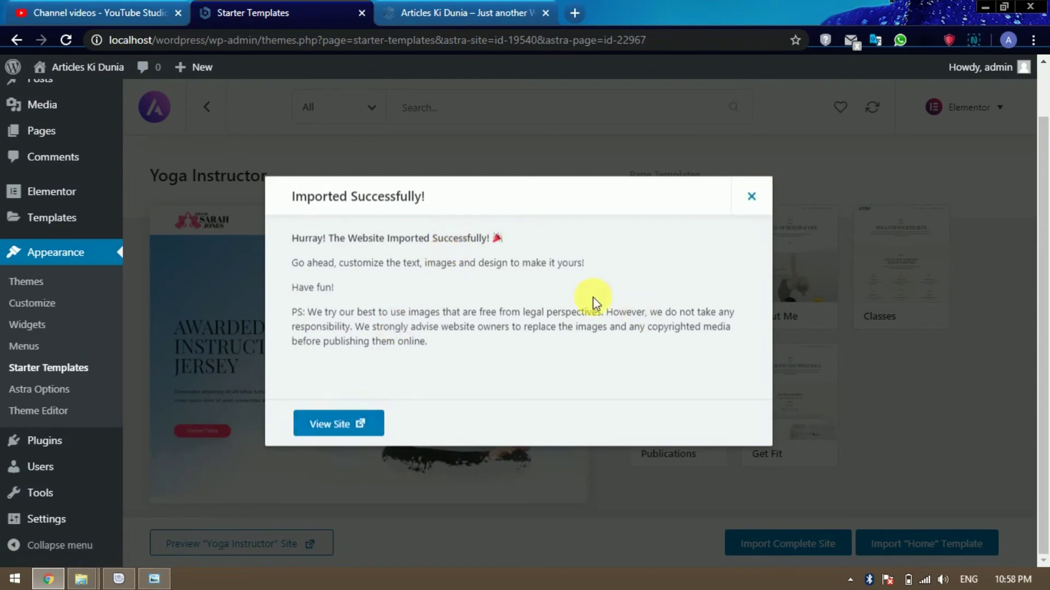
Step: View the imported site in a new tab, close the old Articles Ki Dunia tab and look over the home page
click(345, 424)
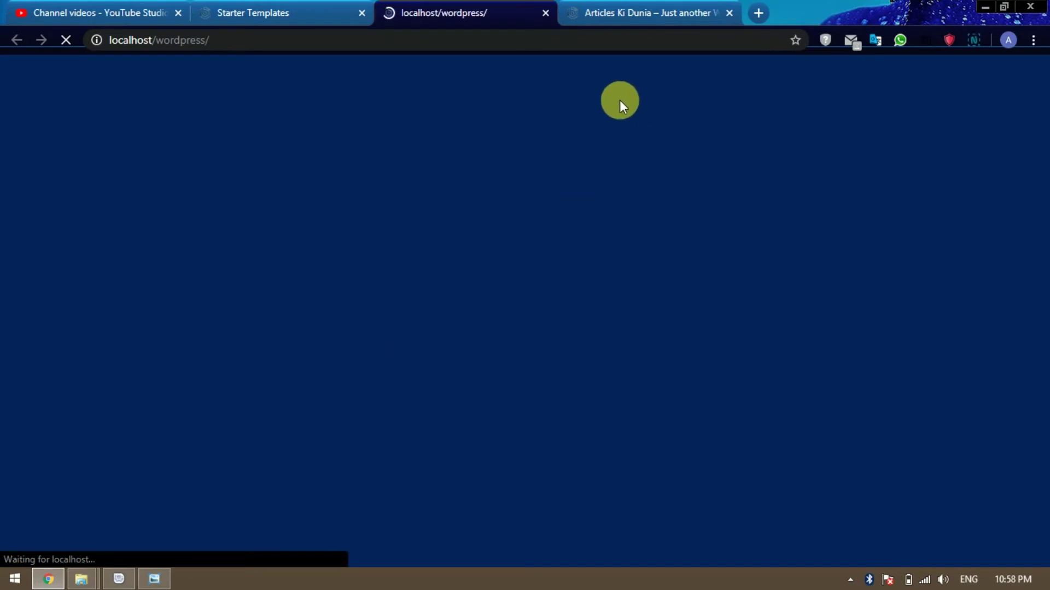
click(730, 13)
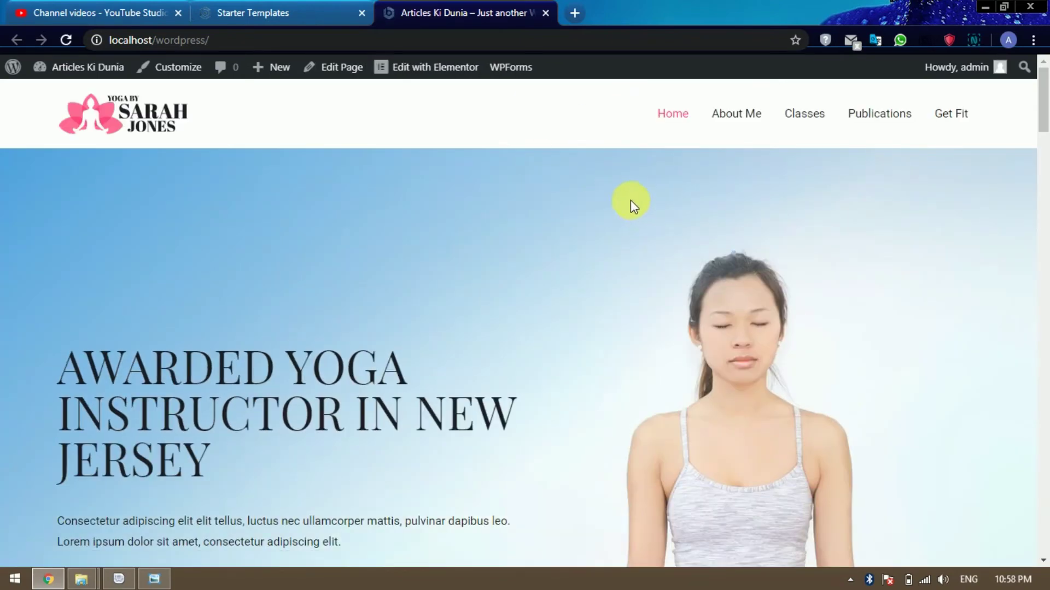
scroll(633, 204, down, 5)
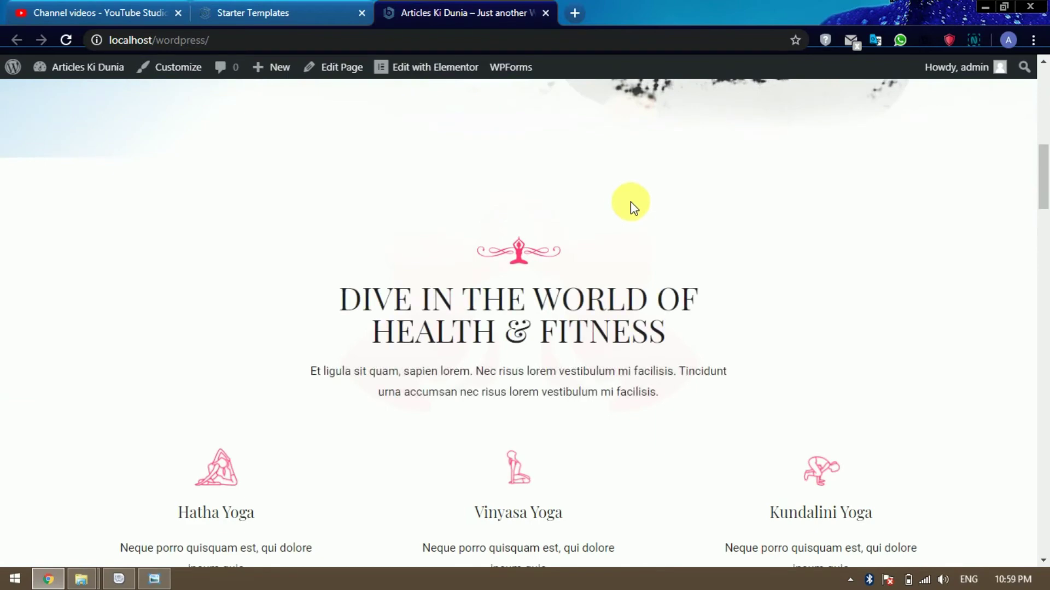
Step: Examine the imported home page's sections from the yoga classes down to the footer, then return to the page header
scroll(631, 202, down, 15)
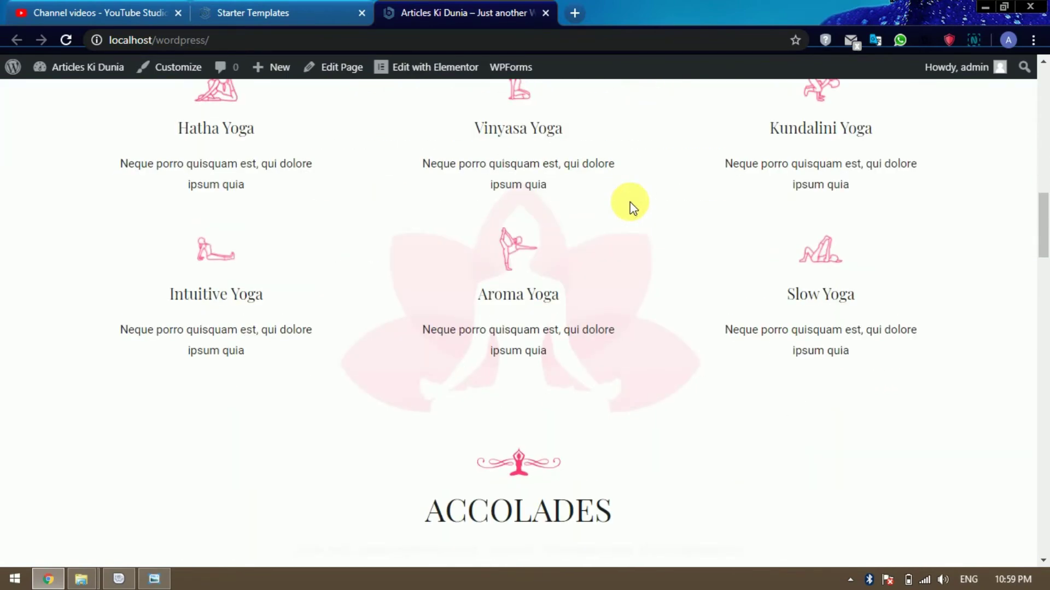
scroll(665, 267, down, 18)
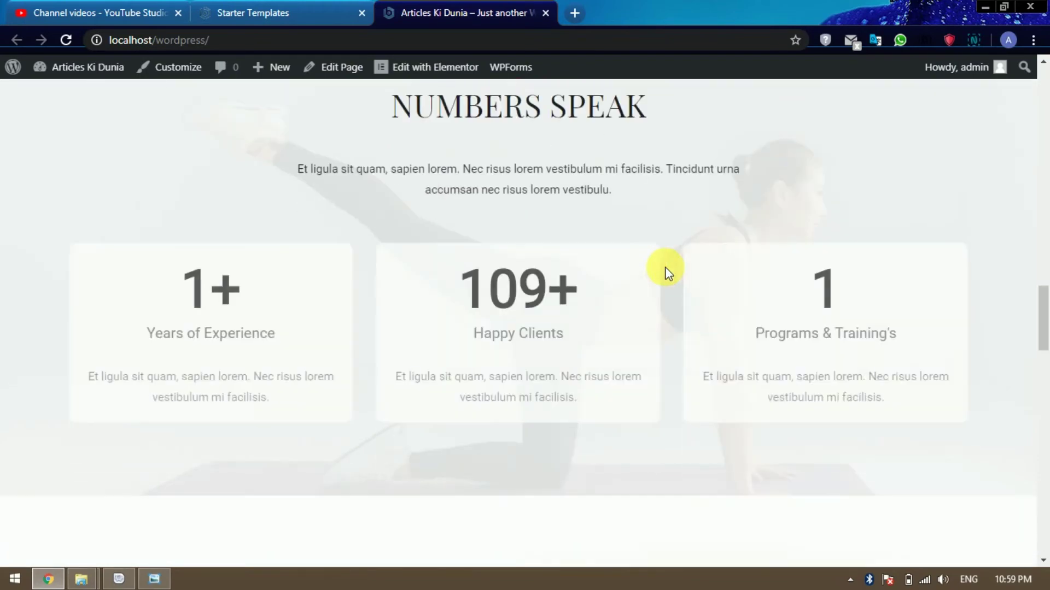
scroll(664, 268, down, 15)
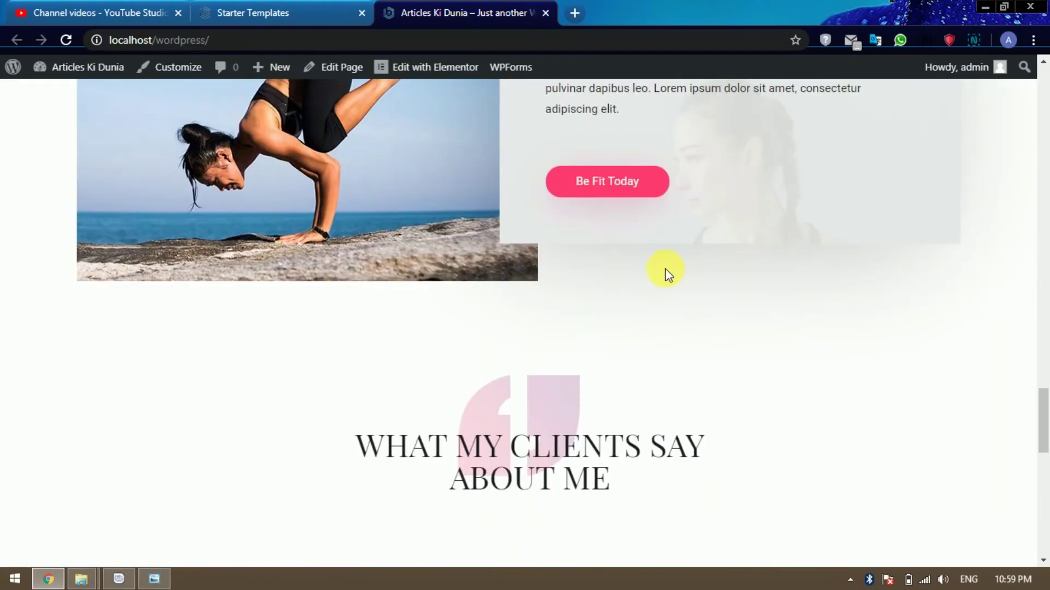
scroll(665, 269, down, 4)
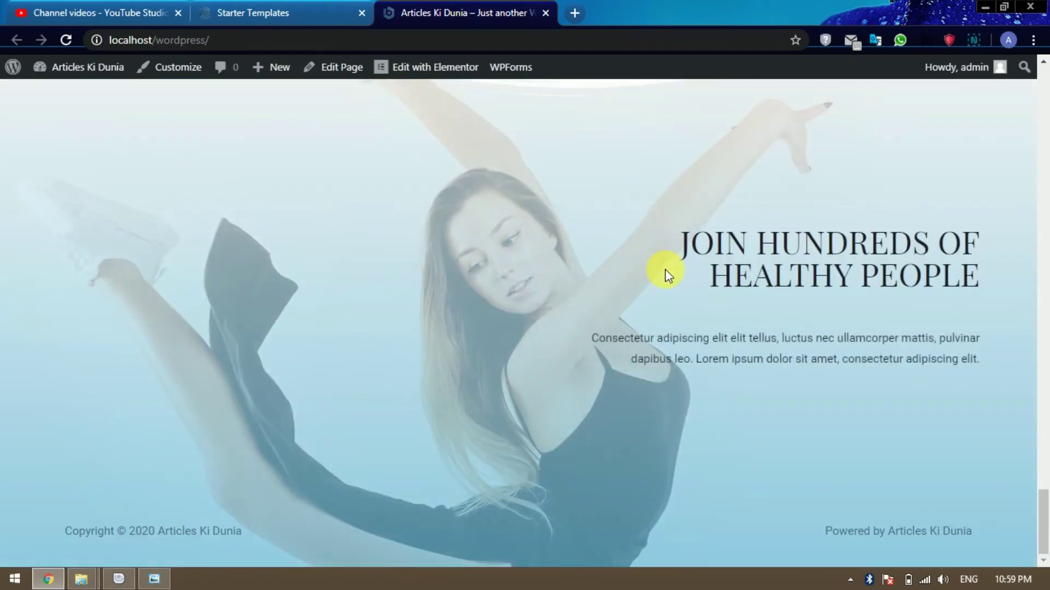
scroll(664, 269, up, 12)
scroll(664, 270, up, 20)
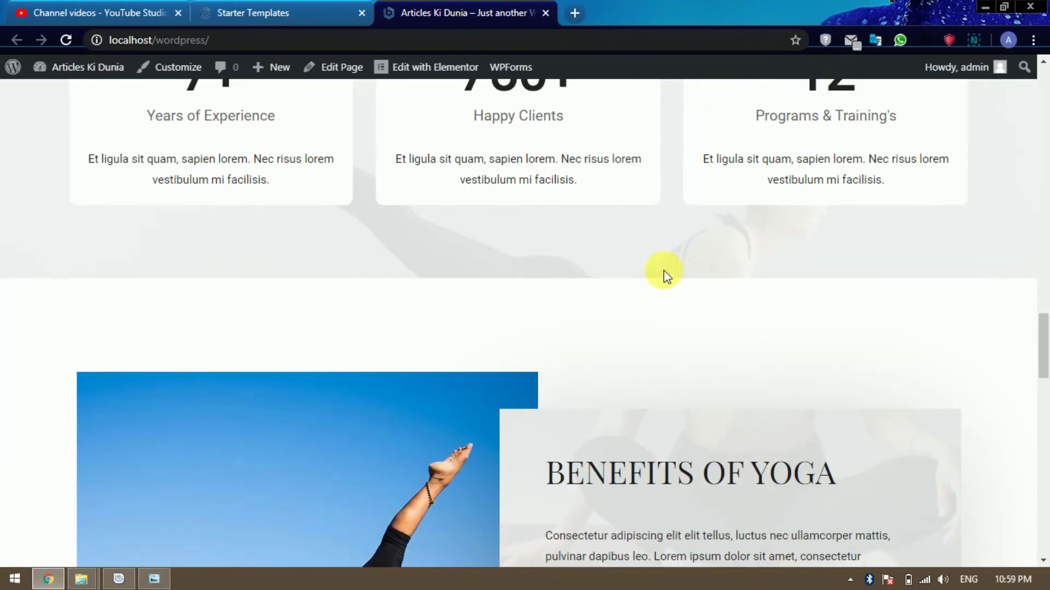
scroll(664, 272, up, 20)
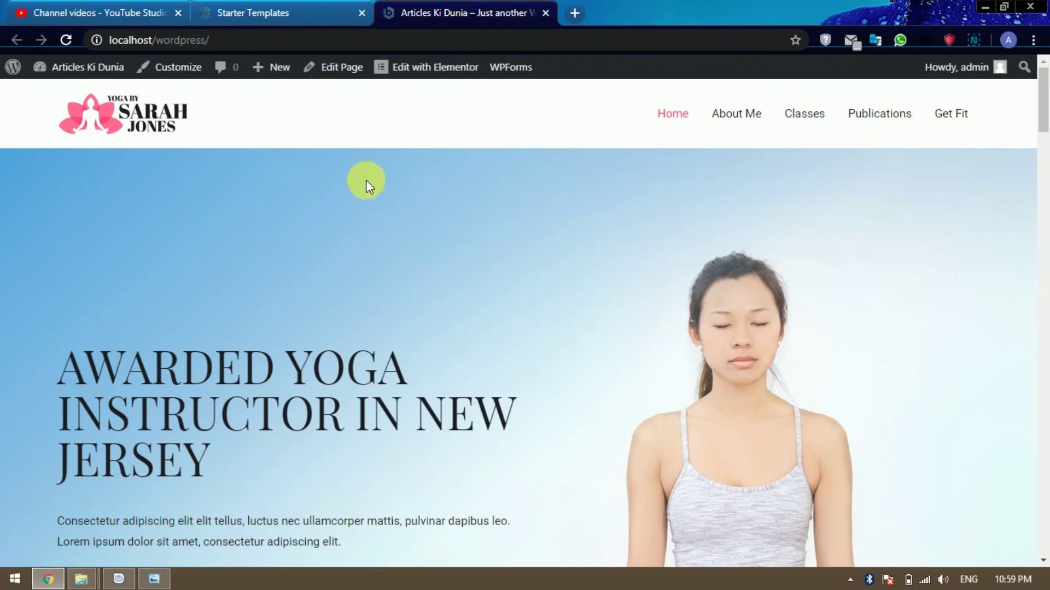
scroll(657, 241, down, 7)
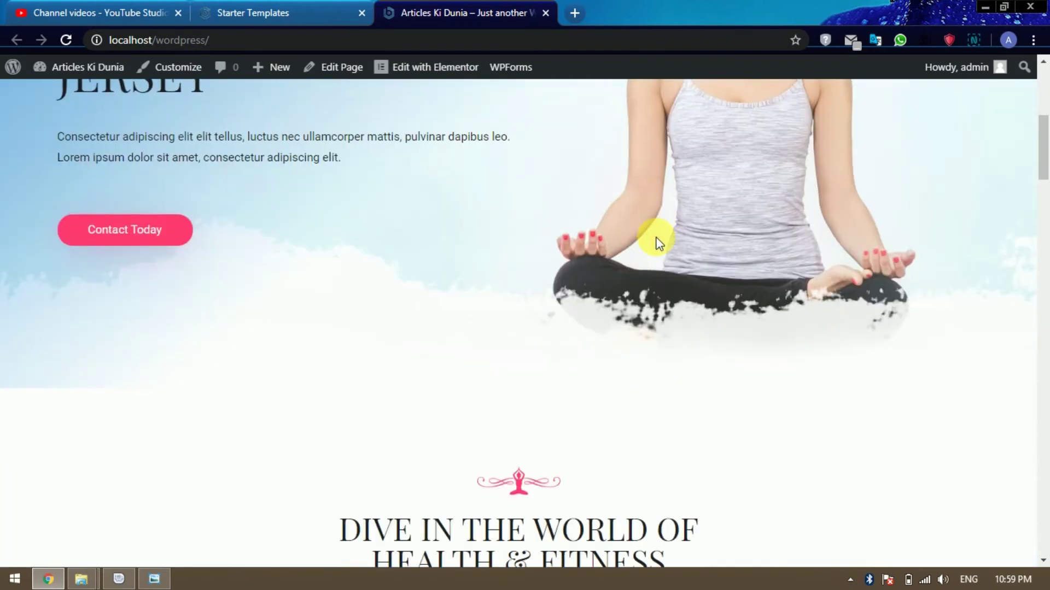
scroll(657, 242, up, 7)
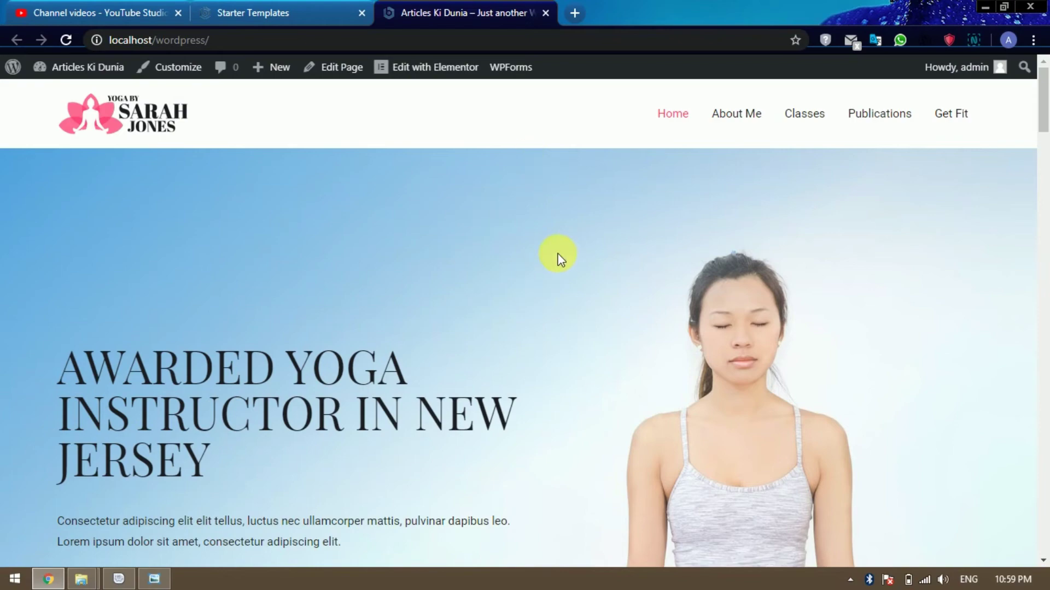
scroll(569, 261, down, 10)
scroll(569, 260, up, 10)
Step: Open the site's About Me page and look through its content
click(736, 123)
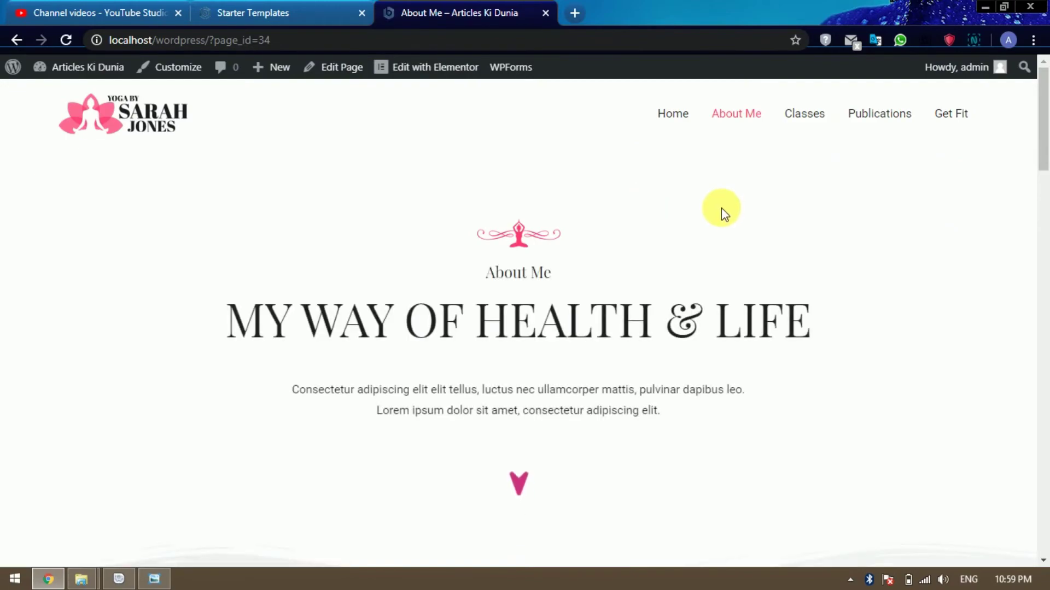
scroll(722, 210, down, 2)
scroll(721, 207, down, 20)
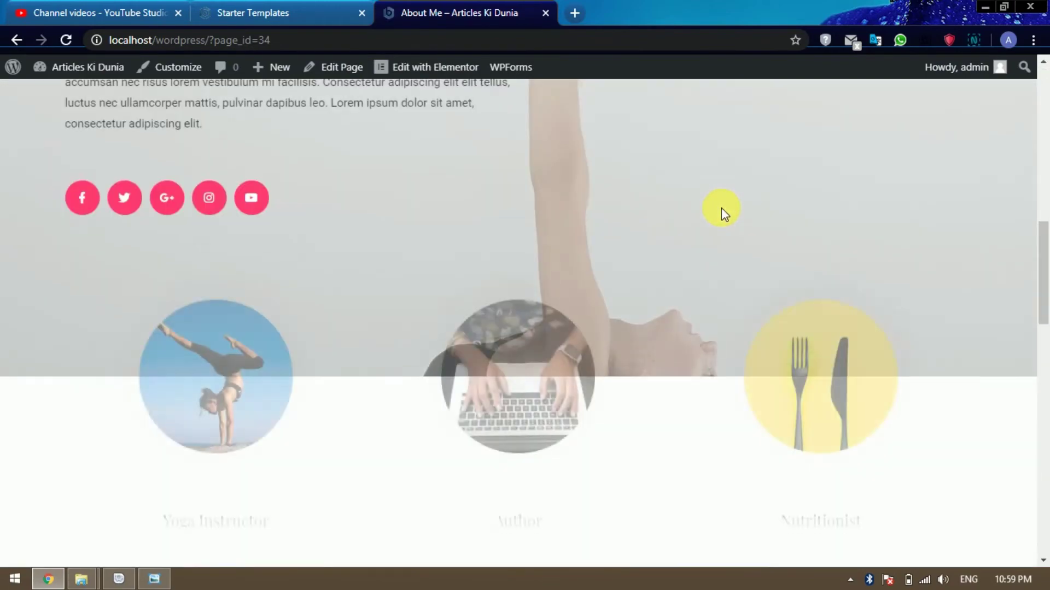
scroll(721, 213, up, 20)
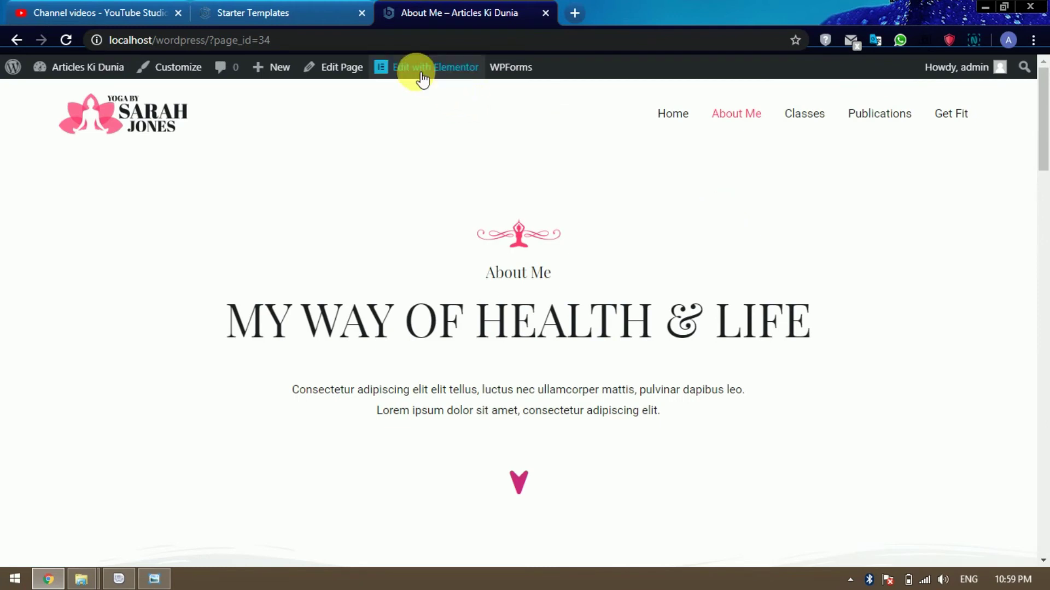
mouse_move(421, 77)
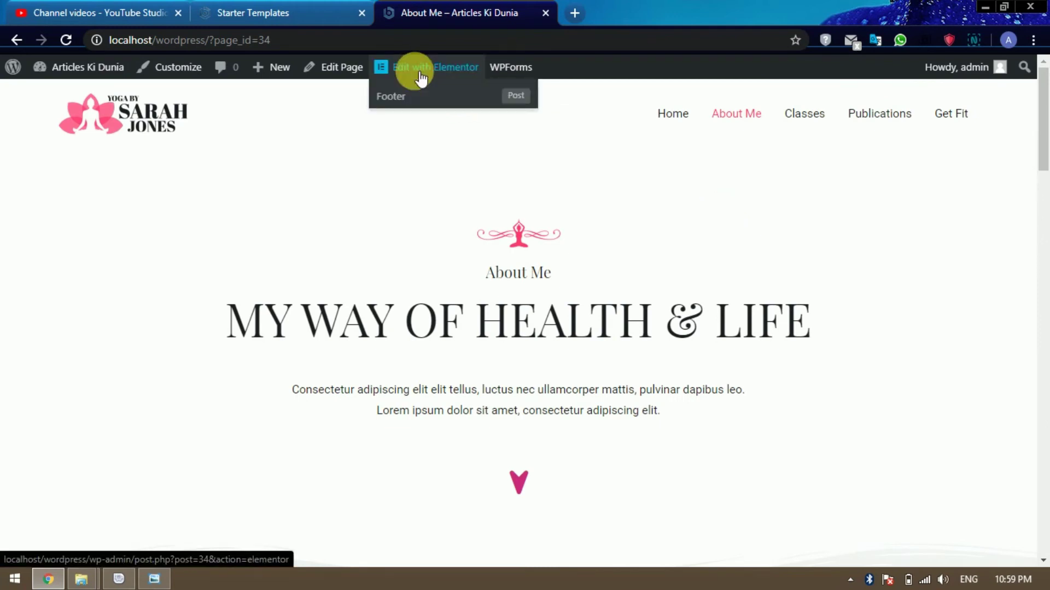
Step: Return to the site's Home page and open it for editing with Elementor
click(682, 114)
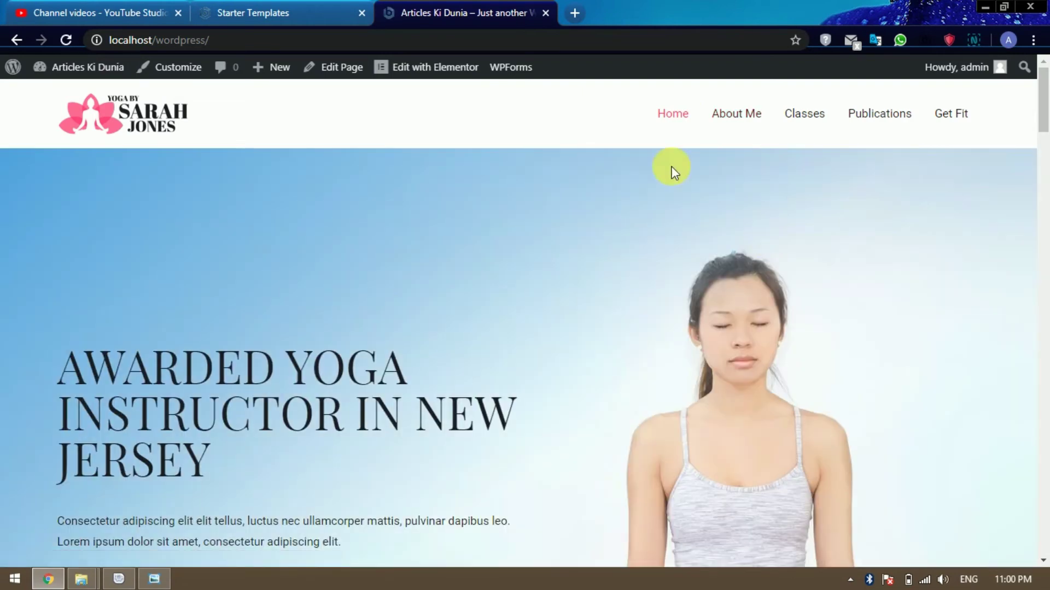
mouse_move(430, 74)
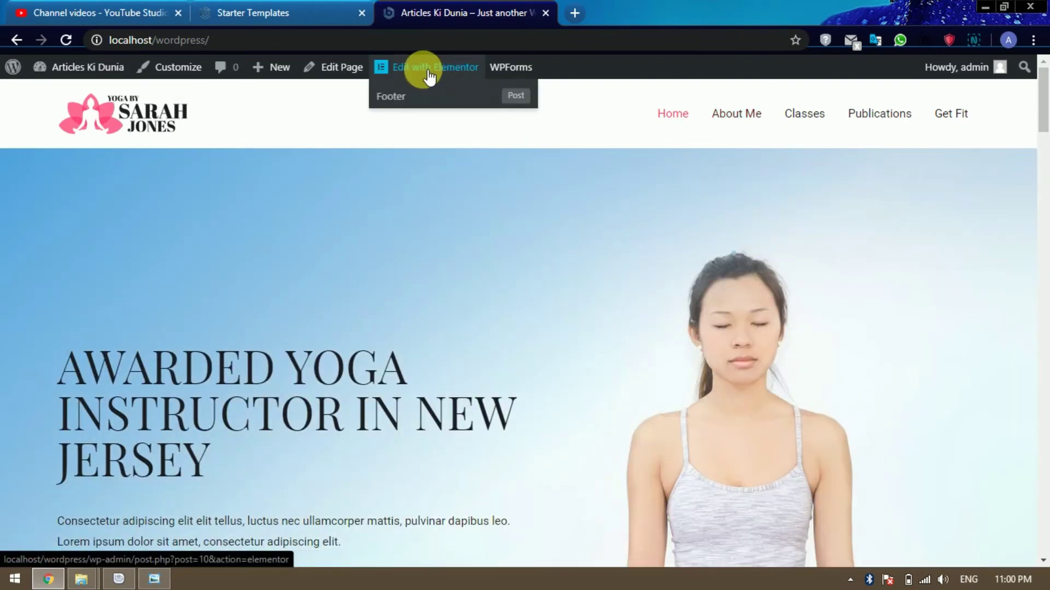
click(428, 72)
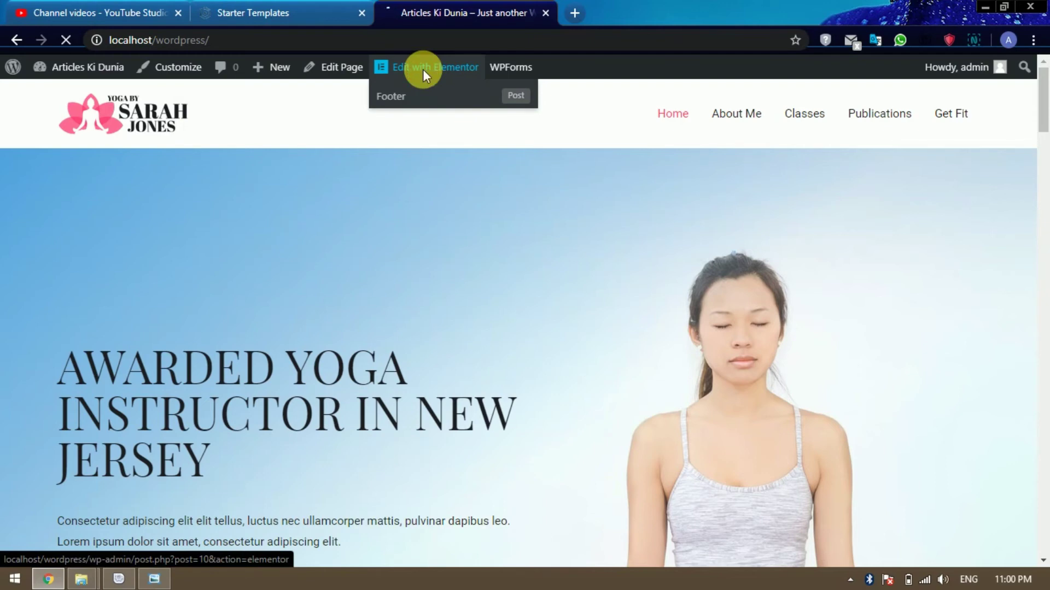